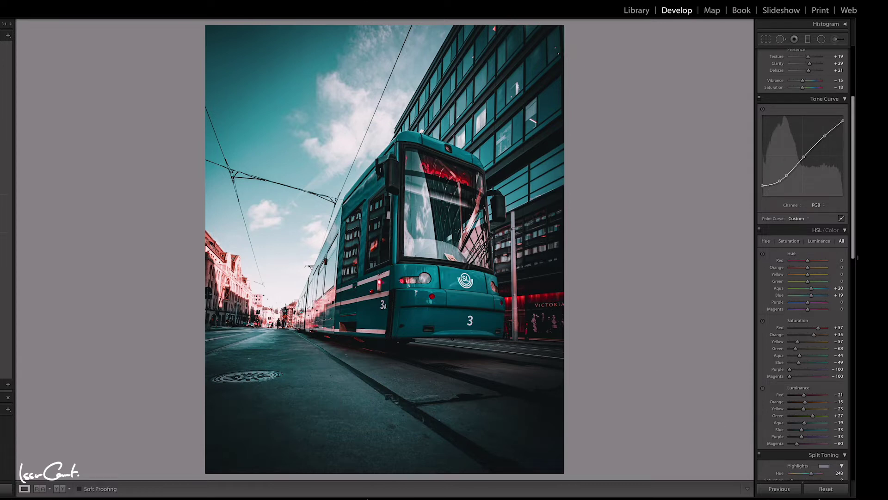
# Step: Reset all edits on the tram photo and lock the crop to 4 x 5 / 8 x 10
pyautogui.click(837, 489)
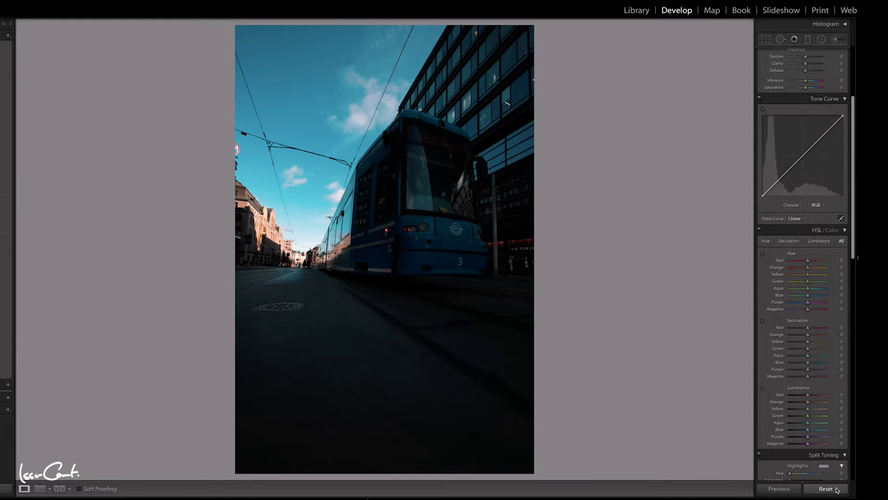
pyautogui.scroll(-1, 787, 152)
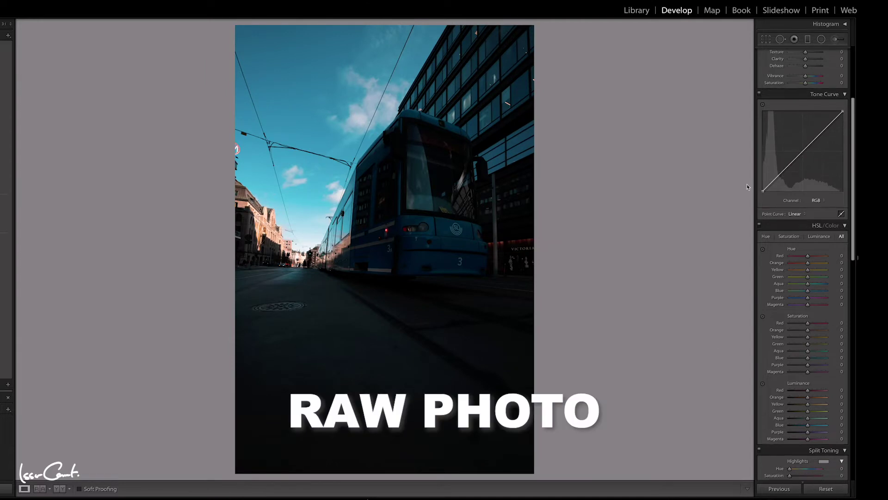
pyautogui.click(767, 40)
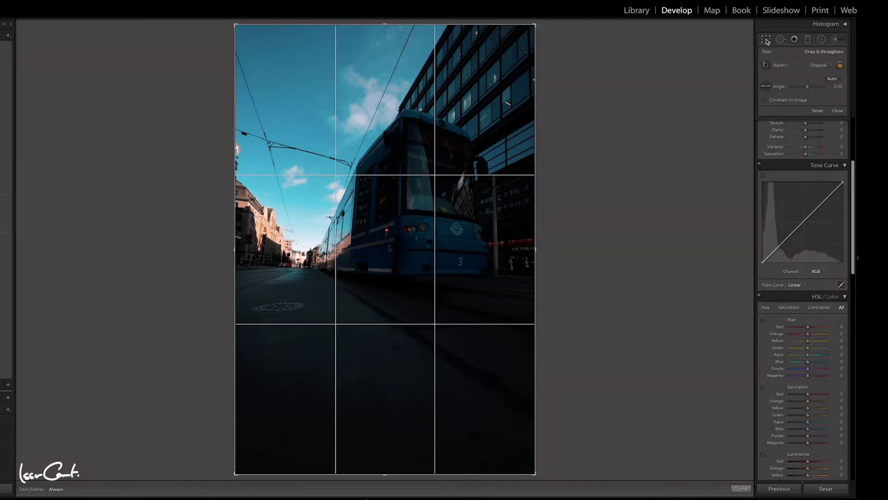
pyautogui.click(817, 65)
pyautogui.click(808, 86)
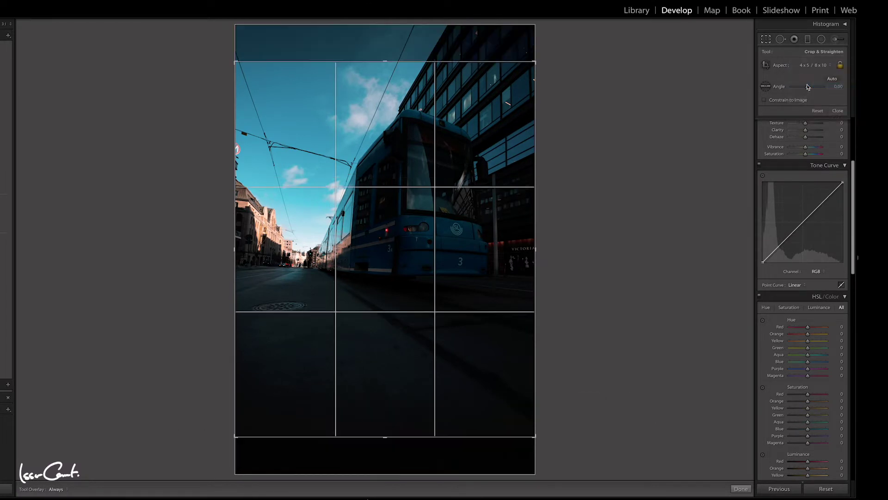
# Step: Resize and reposition the 4:5 crop box over the tram, then apply the crop
pyautogui.moveTo(489, 90); pyautogui.dragTo(490, 128)
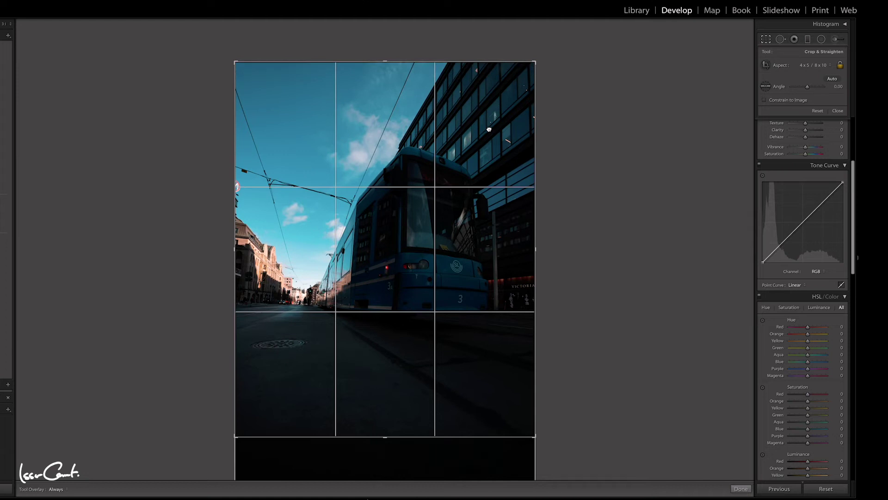
pyautogui.moveTo(234, 63); pyautogui.dragTo(240, 70)
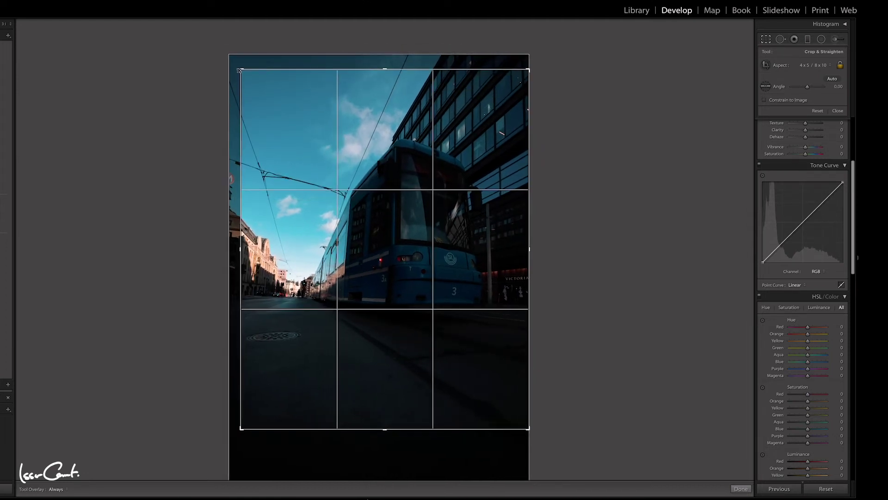
pyautogui.moveTo(323, 134); pyautogui.dragTo(324, 150)
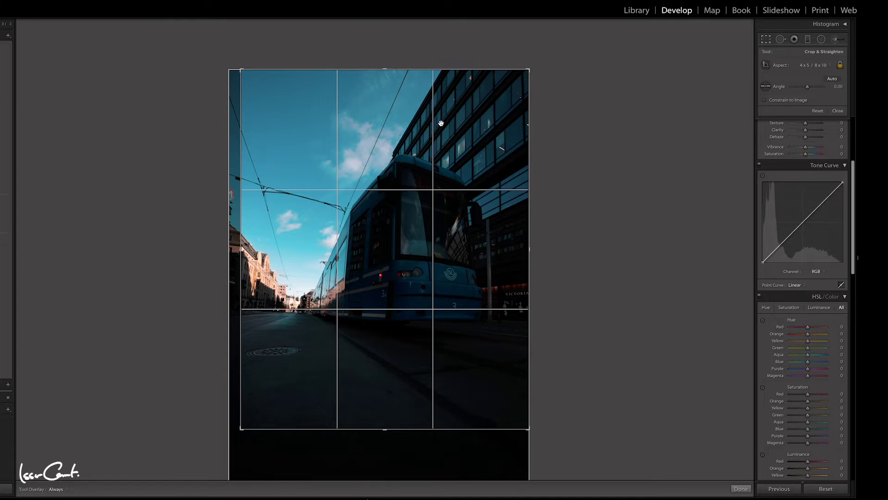
pyautogui.press('Return')
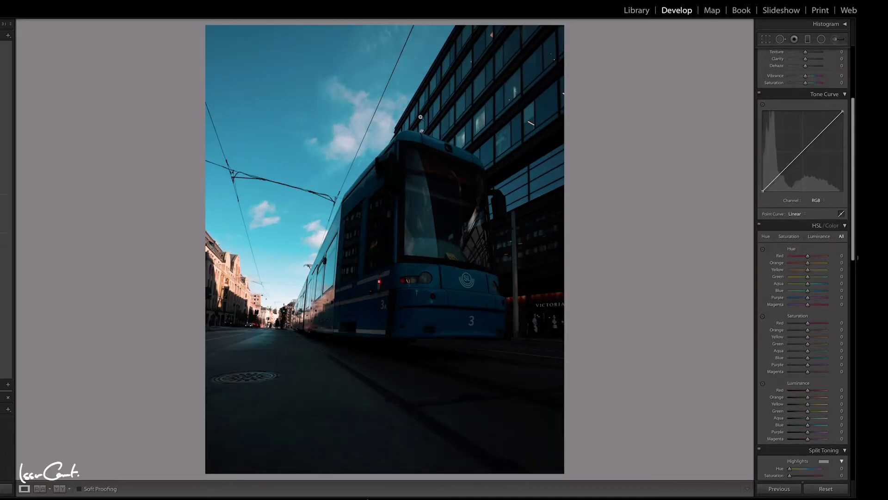
# Step: Raise Exposure to +2.00 and set Contrast to +9
pyautogui.scroll(5, 775, 147)
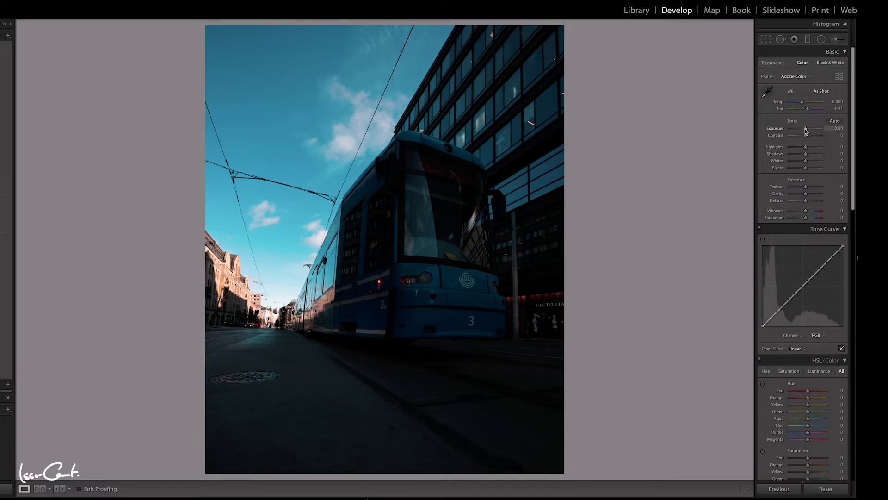
pyautogui.moveTo(806, 132); pyautogui.dragTo(811, 132)
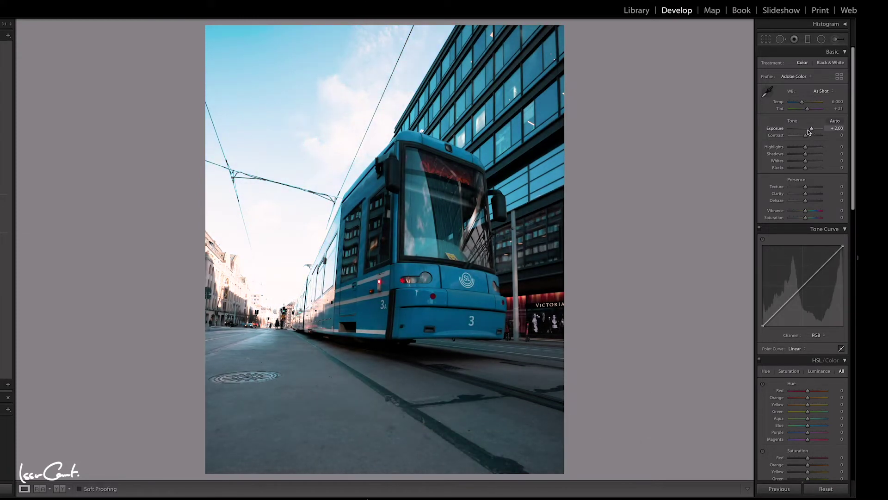
pyautogui.click(841, 135)
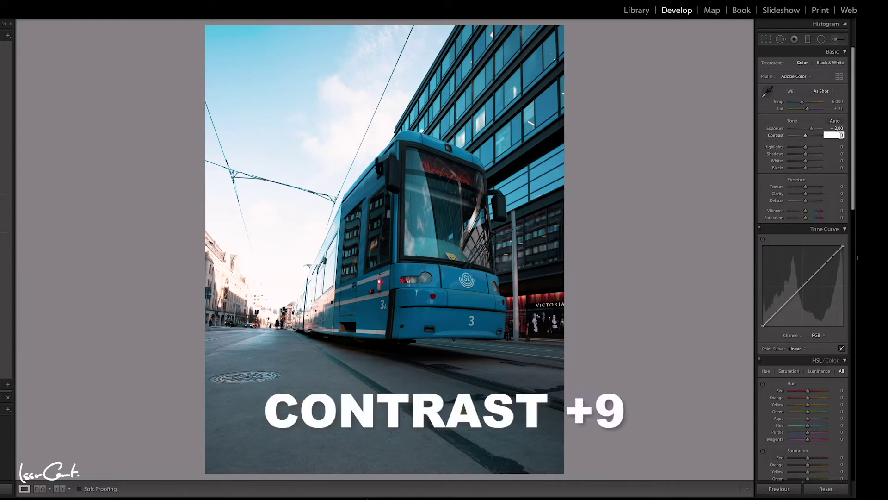
pyautogui.write('9')
pyautogui.press('Return')
# Step: Set Highlights -46, Shadows +77 and Whites +8, and begin entering Blacks -53
pyautogui.click(842, 146)
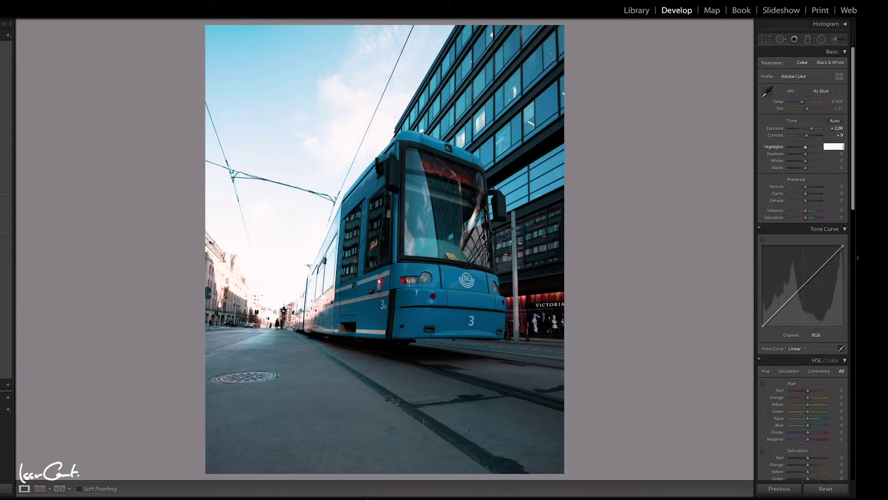
pyautogui.write('-46')
pyautogui.press('Return')
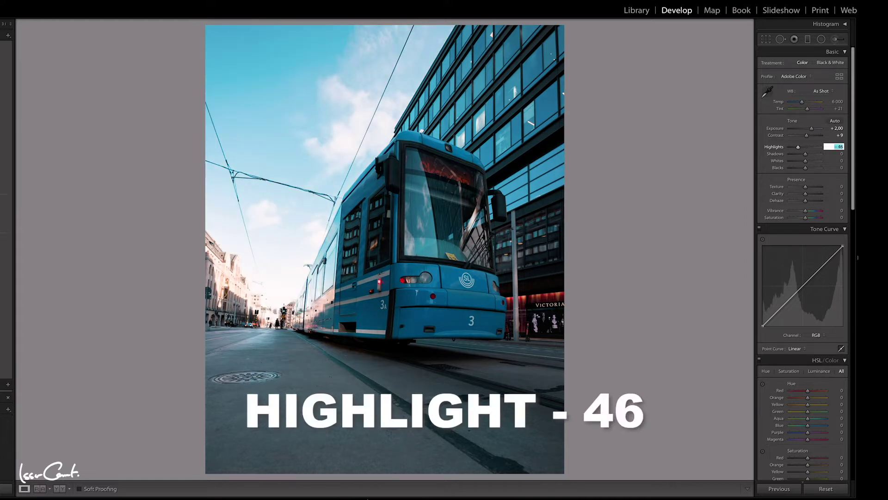
pyautogui.click(842, 154)
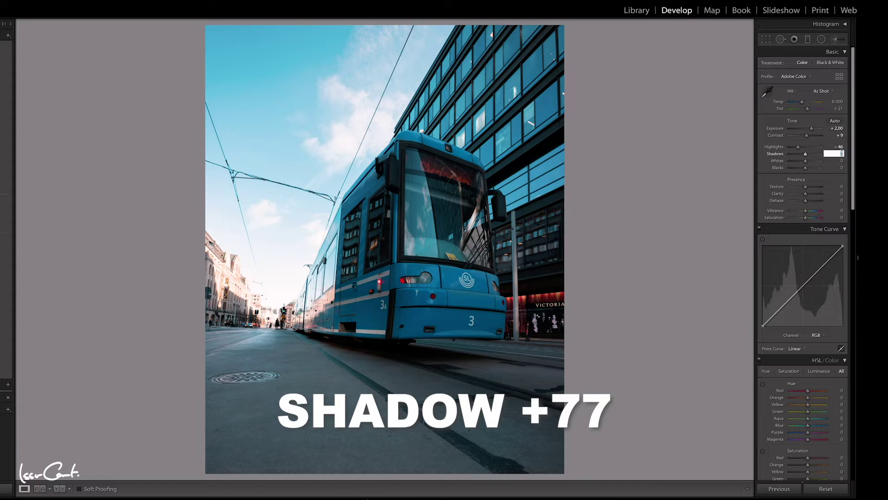
pyautogui.press('Return')
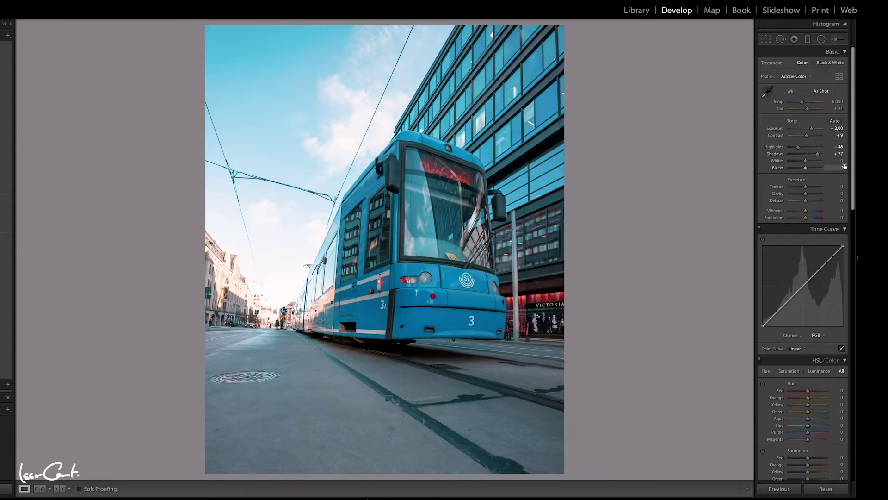
pyautogui.click(841, 161)
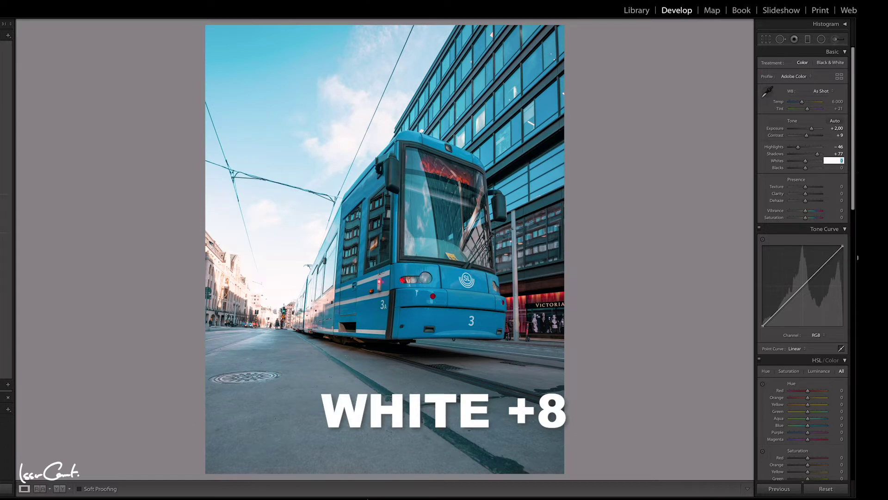
pyautogui.press('Return')
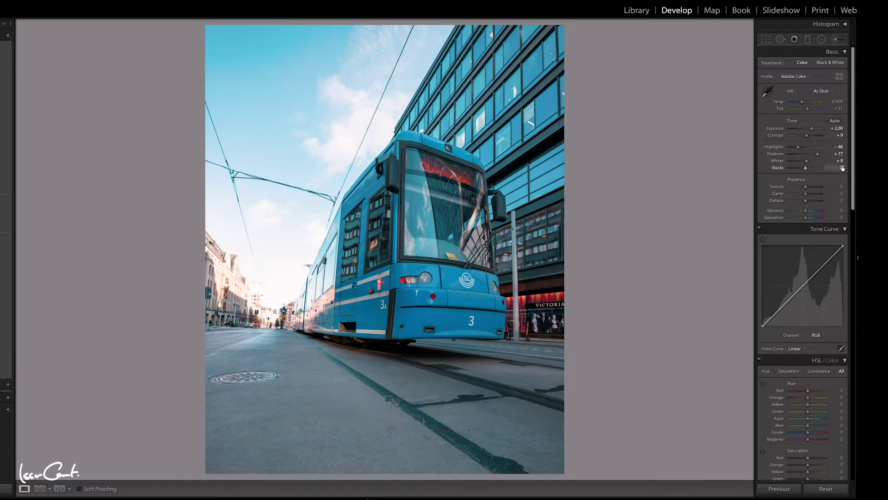
pyautogui.click(842, 168)
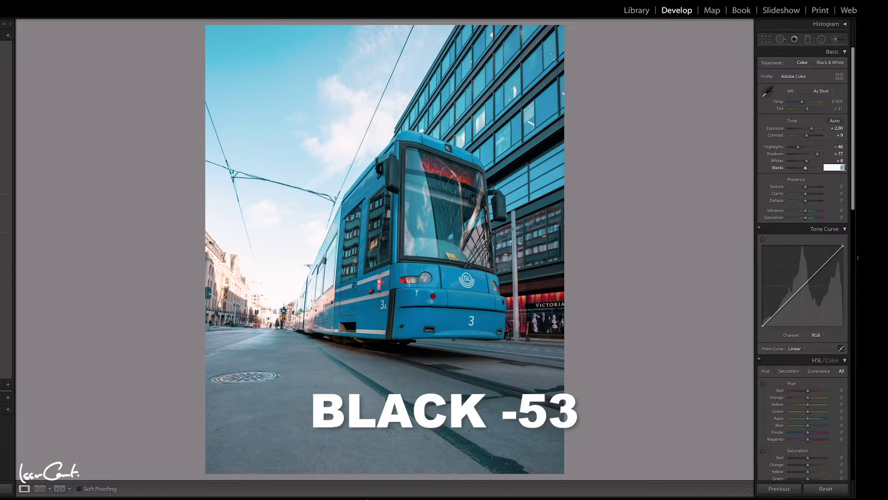
# Step: Confirm Blacks at -53 and set Texture +19, Clarity +29 and Dehaze +21
pyautogui.press('Return')
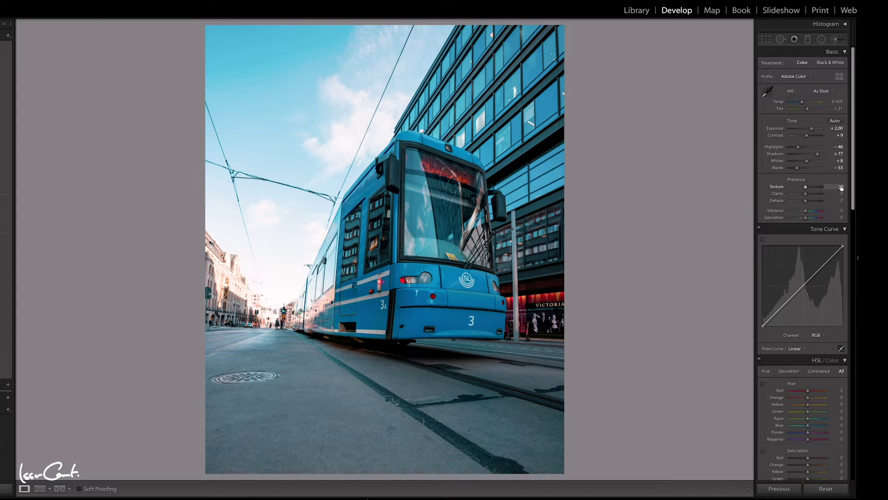
pyautogui.click(842, 186)
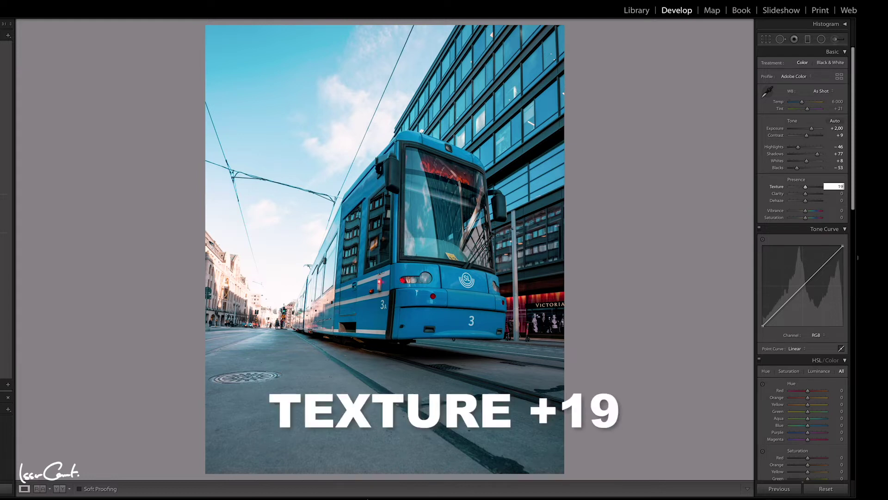
pyautogui.press('Return')
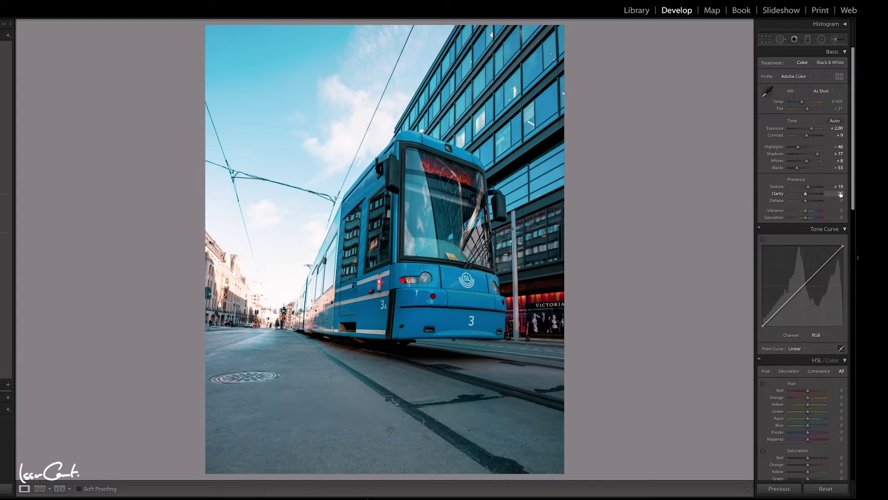
pyautogui.click(840, 194)
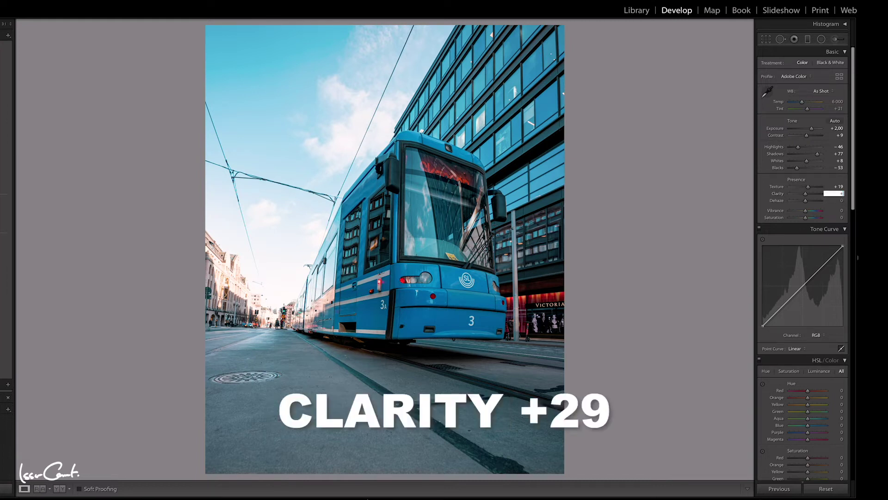
pyautogui.write('+29')
pyautogui.press('Return')
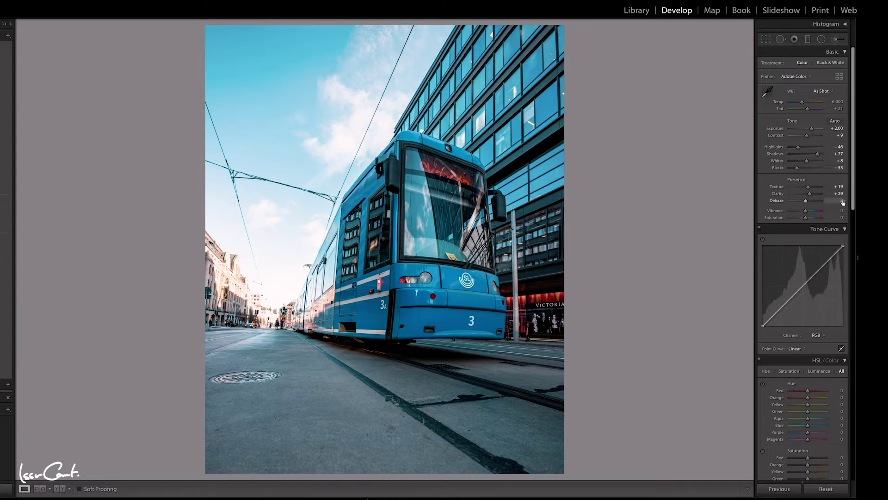
pyautogui.click(842, 200)
pyautogui.write('21')
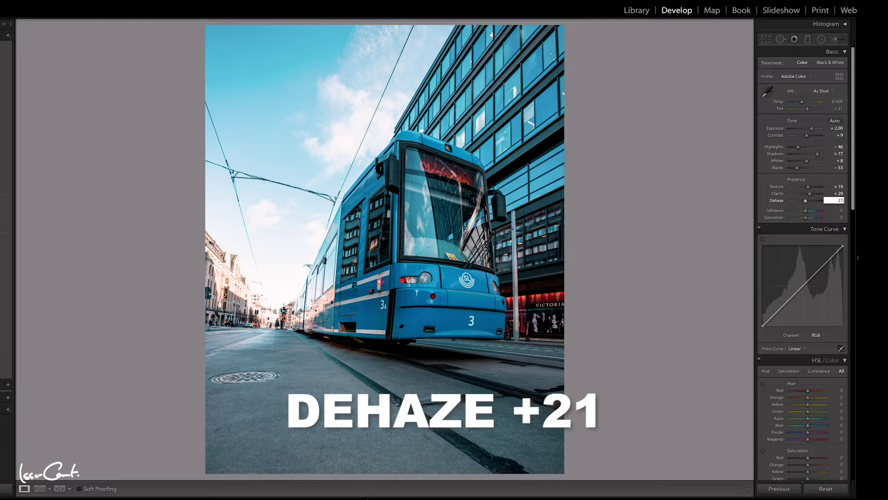
pyautogui.press('Return')
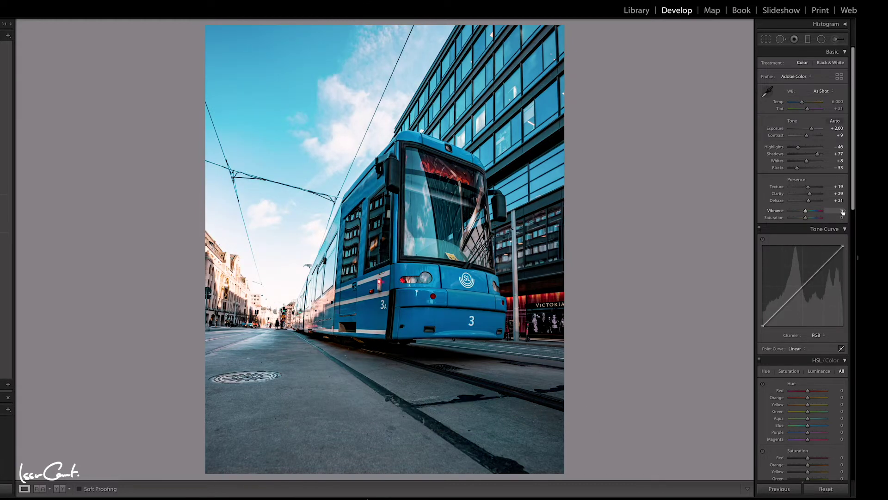
# Step: Set Vibrance to -15 and Saturation to -18
pyautogui.click(842, 211)
pyautogui.write('5')
pyautogui.press('Return')
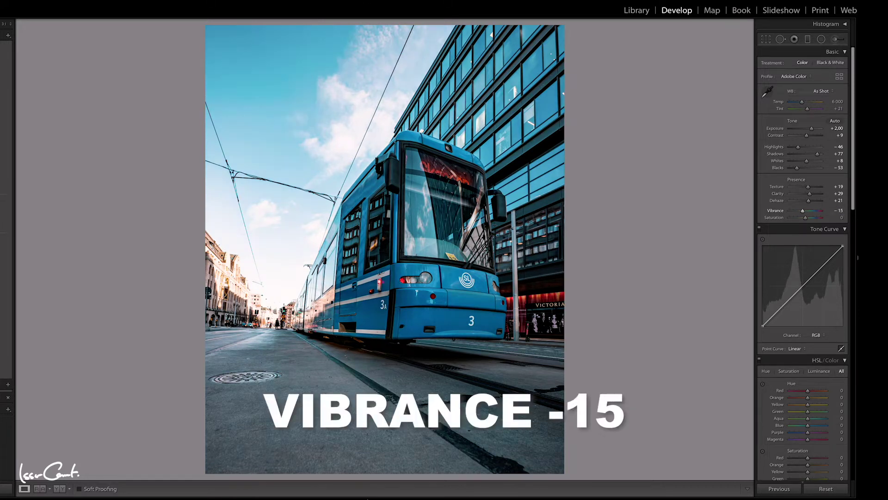
pyautogui.click(842, 217)
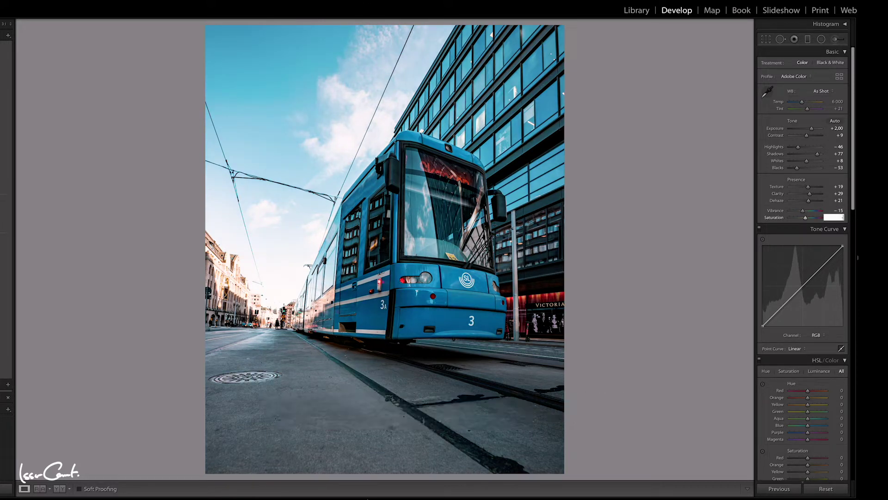
pyautogui.write('-18')
pyautogui.press('Return')
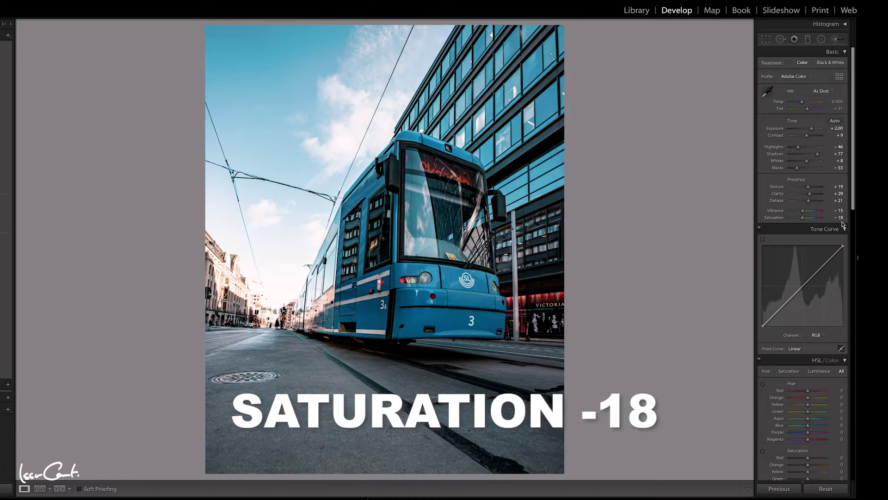
# Step: Add midpoint and highlight curve points, drop the white point to 96.5%, and bend the shadows down
pyautogui.click(803, 287)
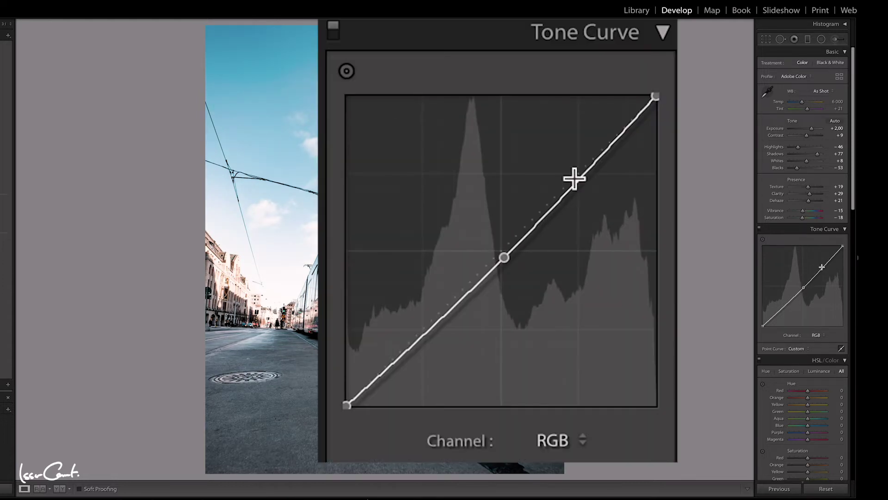
pyautogui.click(582, 180)
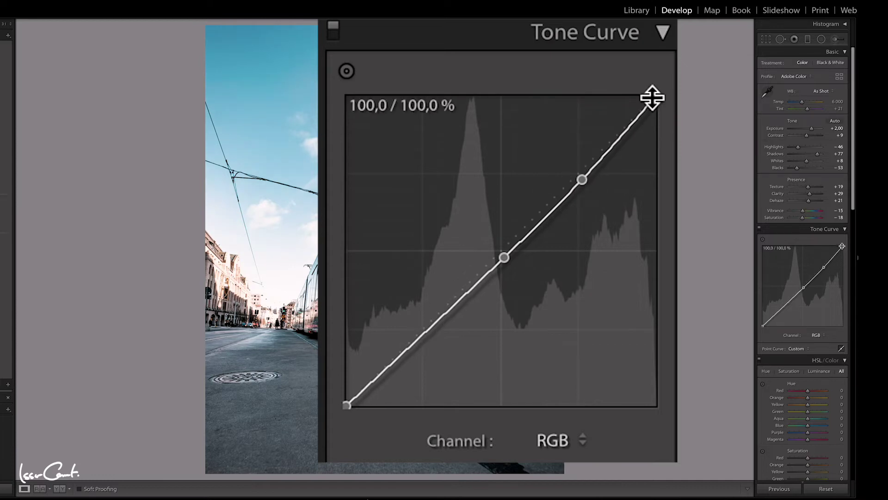
pyautogui.moveTo(845, 246); pyautogui.dragTo(849, 251)
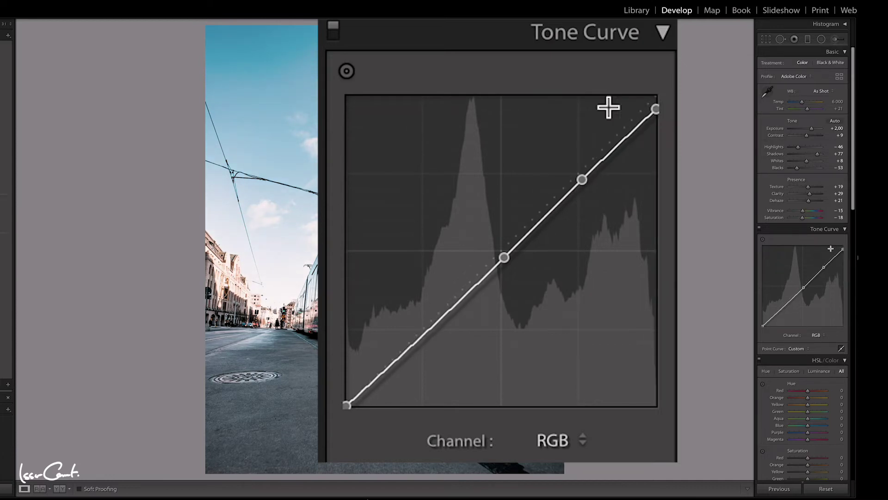
pyautogui.click(443, 322)
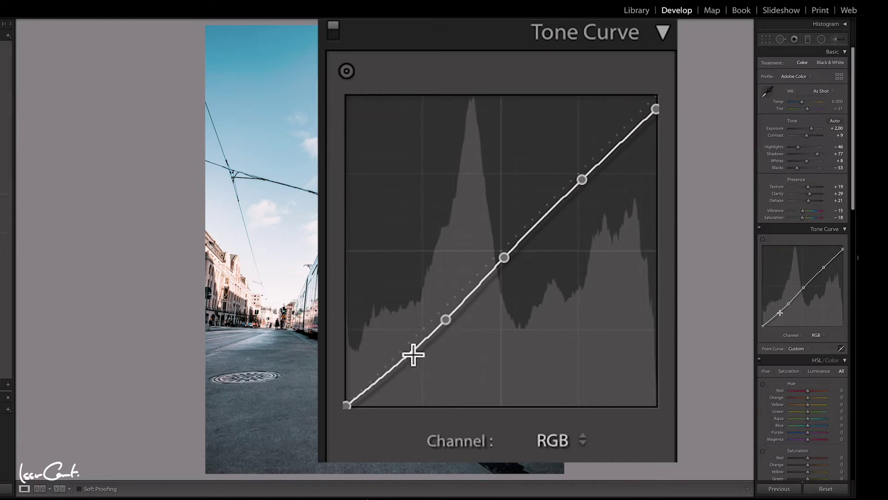
pyautogui.moveTo(413, 352); pyautogui.dragTo(417, 350)
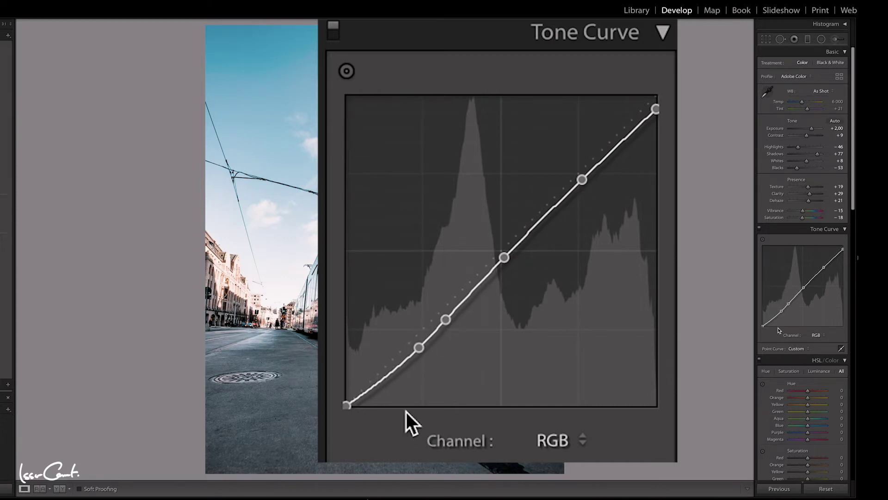
# Step: Nudge a lower curve point up and lift the black point to 13.3% to fade shadows
pyautogui.click(446, 323)
pyautogui.moveTo(449, 322); pyautogui.dragTo(447, 319)
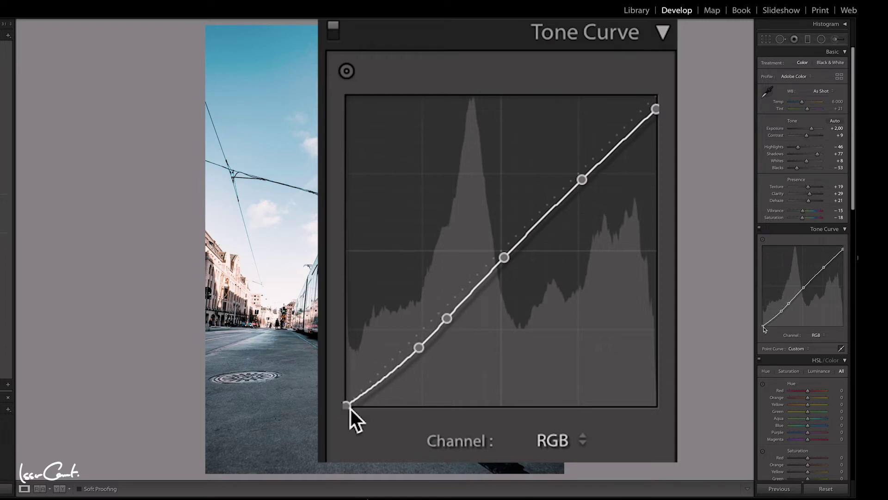
pyautogui.moveTo(346, 406); pyautogui.dragTo(337, 368)
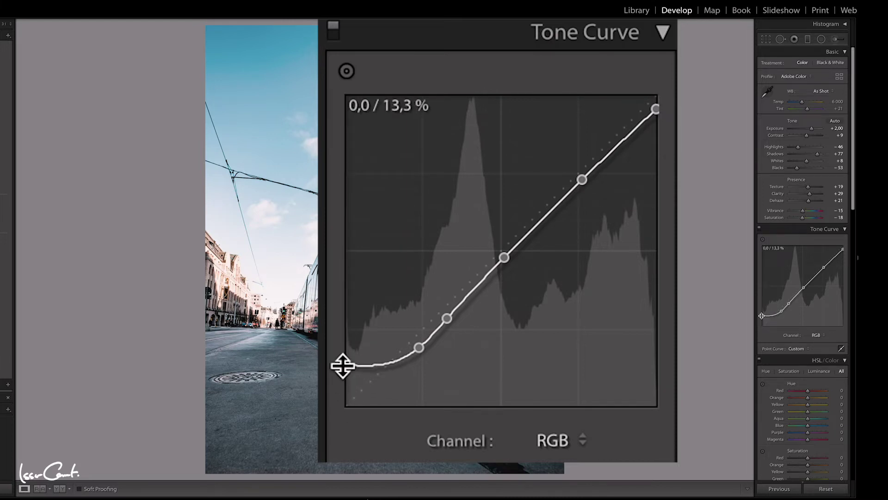
pyautogui.scroll(-3, 830, 340)
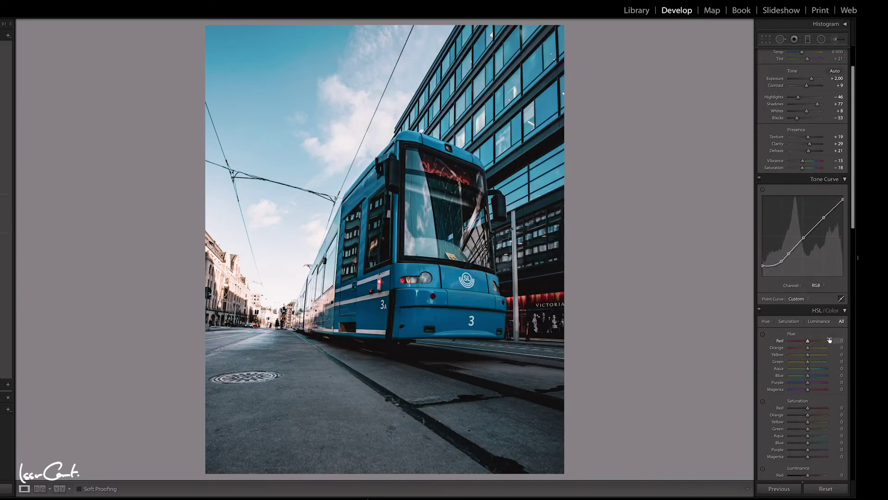
pyautogui.scroll(-1, 830, 340)
pyautogui.scroll(-2, 828, 339)
pyautogui.scroll(-1, 827, 339)
pyautogui.scroll(-1, 826, 338)
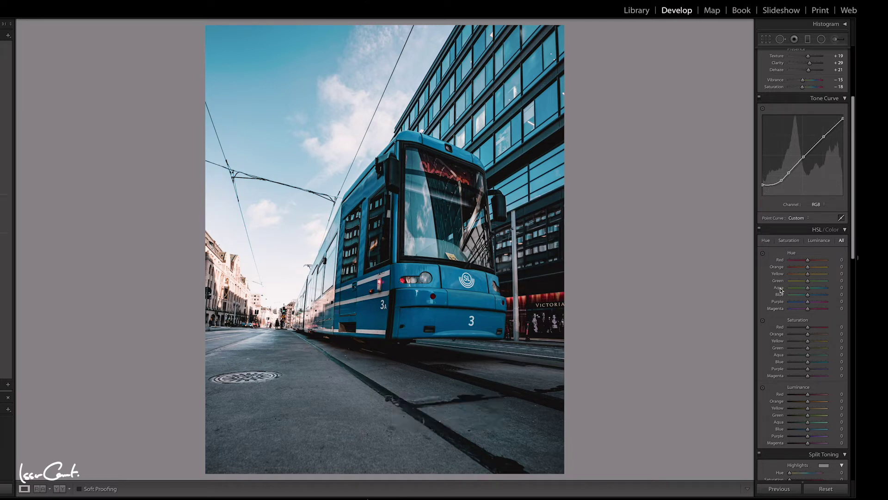
# Step: Shift the Aqua hue to +20 and the Blue hue to +19
pyautogui.click(836, 287)
pyautogui.write('20')
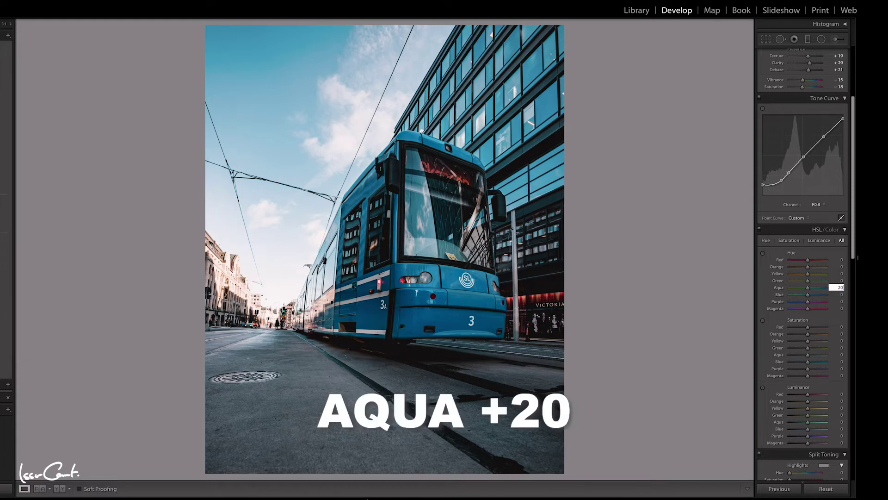
pyautogui.press('Return')
pyautogui.click(840, 295)
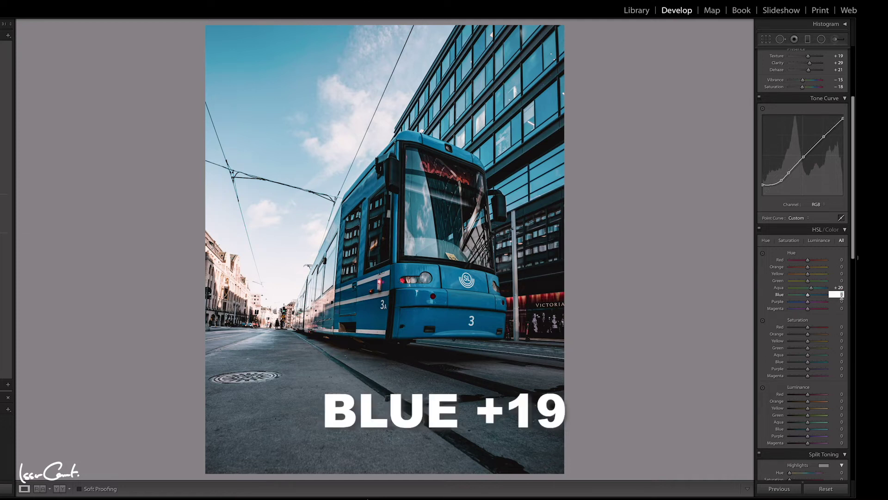
pyautogui.write('19')
pyautogui.press('Return')
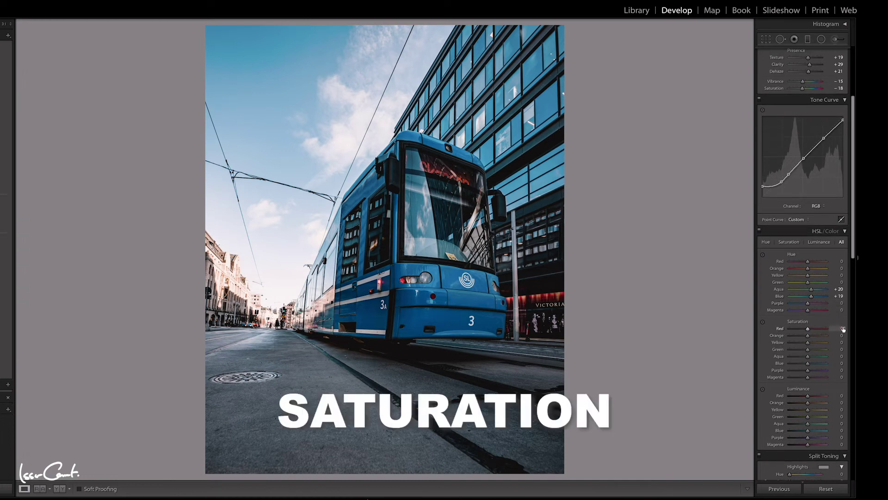
# Step: Set saturation Red +57, Orange +35, Yellow -57 and Green -68
pyautogui.click(843, 329)
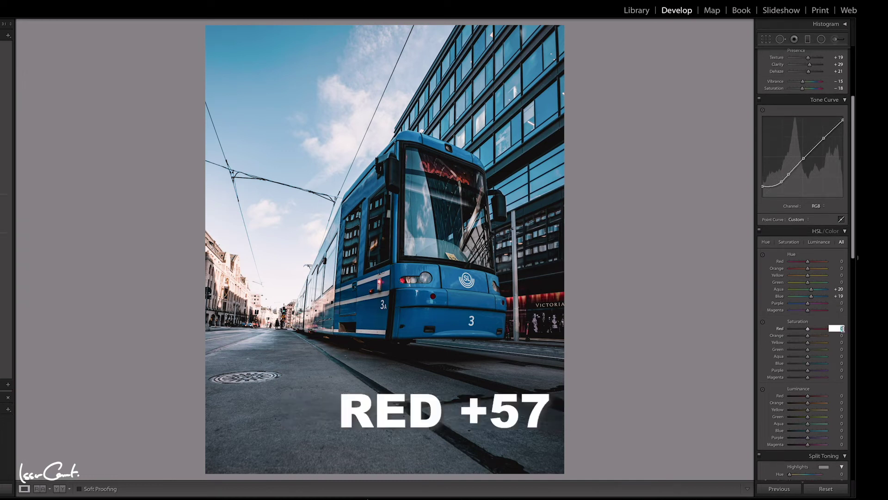
pyautogui.write('7')
pyautogui.press('Return')
pyautogui.click(842, 335)
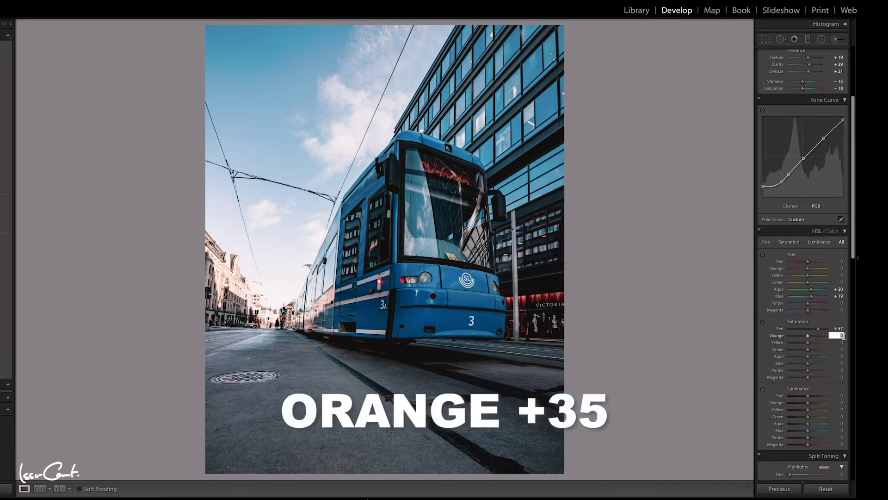
pyautogui.write('35')
pyautogui.click(839, 343)
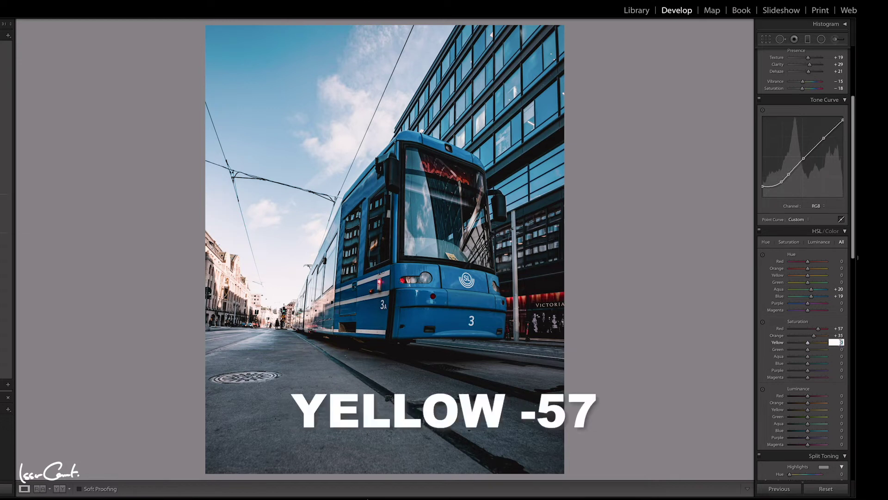
pyautogui.write('-57')
pyautogui.press('Return')
pyautogui.click(842, 349)
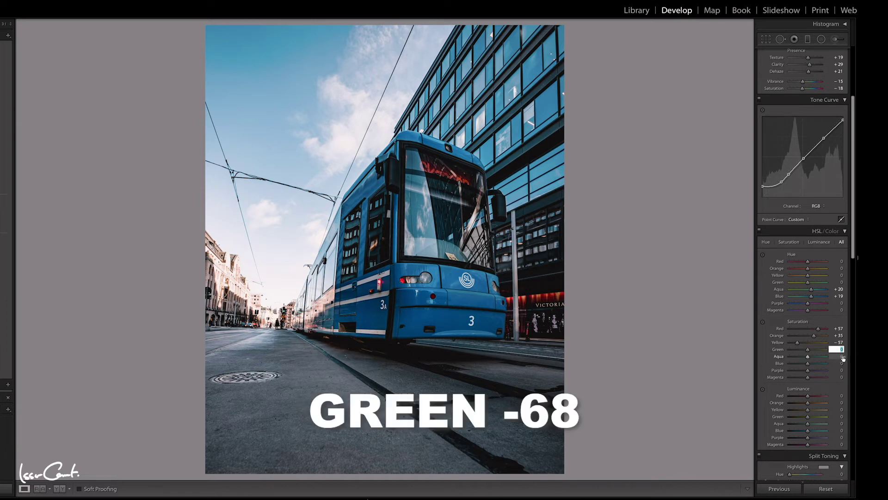
pyautogui.write('-68')
pyautogui.press('Return')
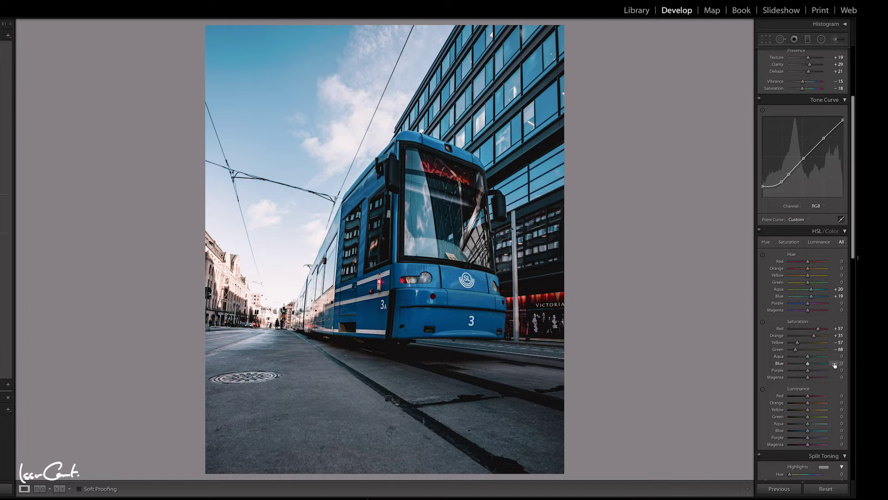
# Step: Set saturation Aqua -44, Blue -49, Purple -100 and Magenta -100
pyautogui.click(841, 356)
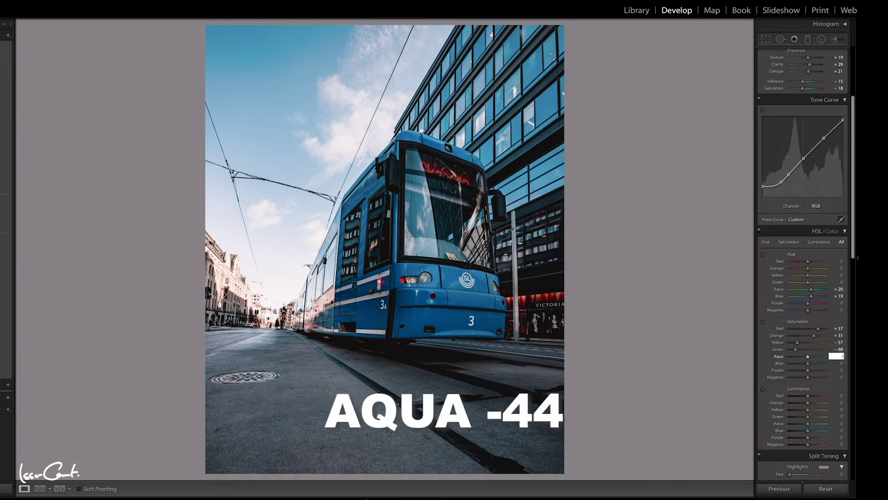
pyautogui.write('-44')
pyautogui.press('Return')
pyautogui.click(841, 363)
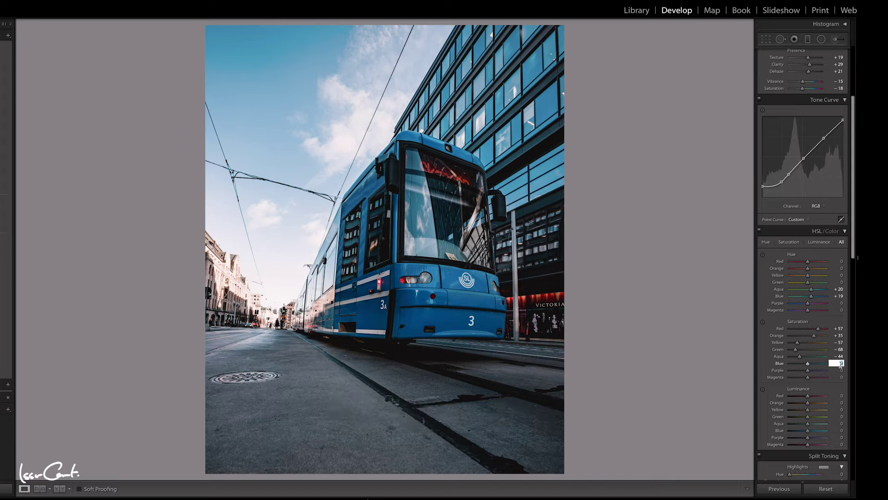
pyautogui.write('-49')
pyautogui.press('Return')
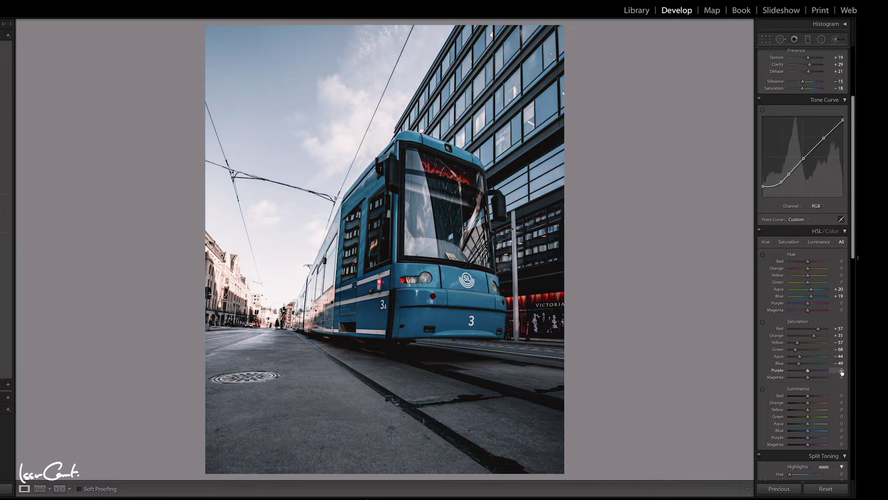
pyautogui.click(842, 370)
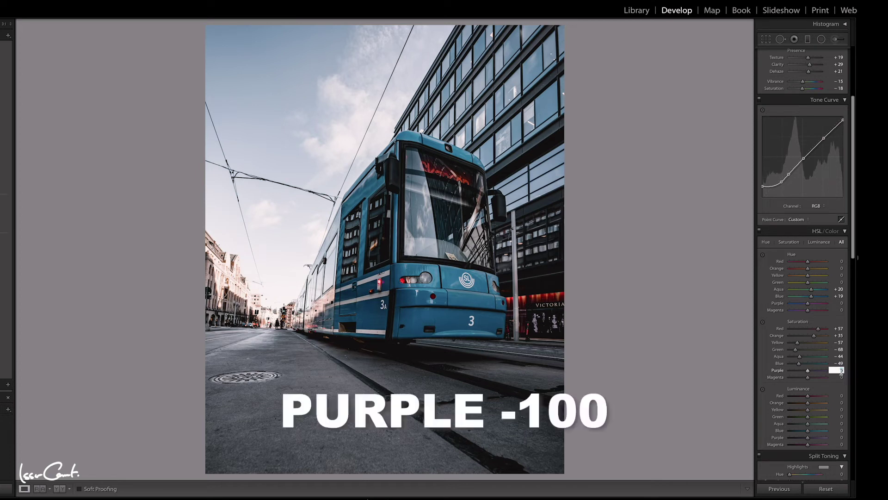
pyautogui.write('-100')
pyautogui.press('Return')
pyautogui.click(842, 377)
pyautogui.write('00')
pyautogui.press('Return')
pyautogui.press('Return')
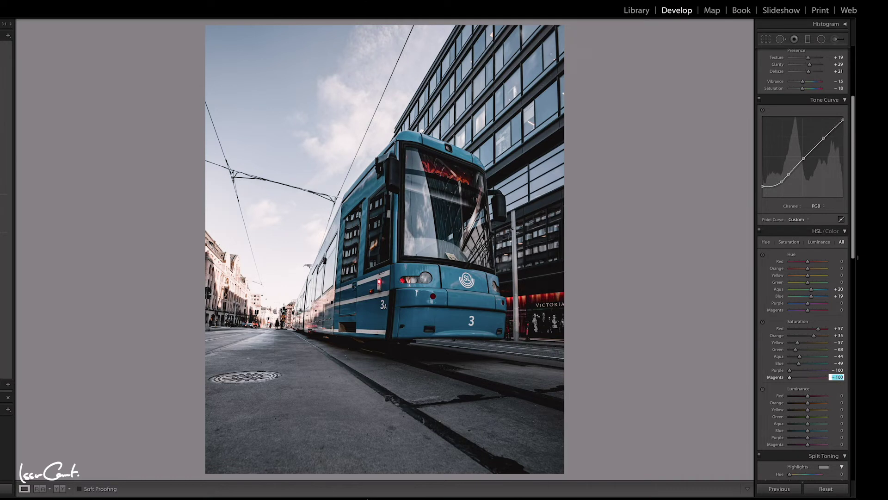
# Step: Set Red luminance to -21 and Orange luminance to -15
pyautogui.scroll(1, 822, 411)
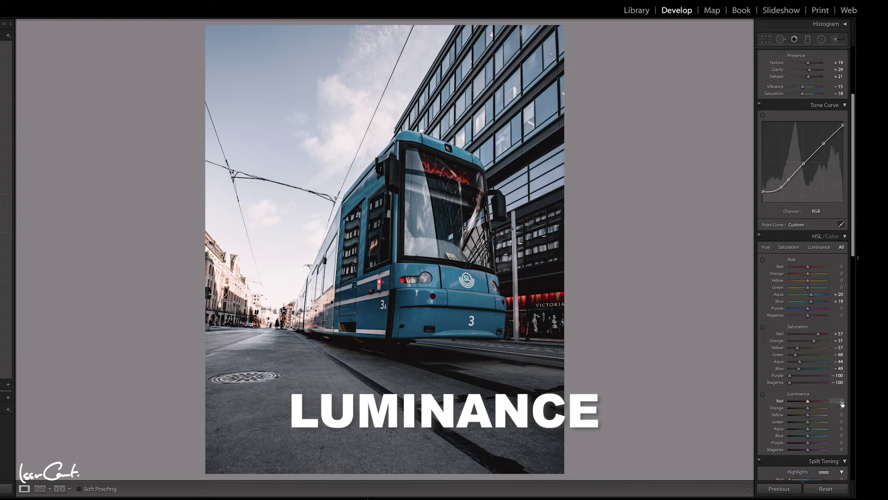
pyautogui.click(842, 402)
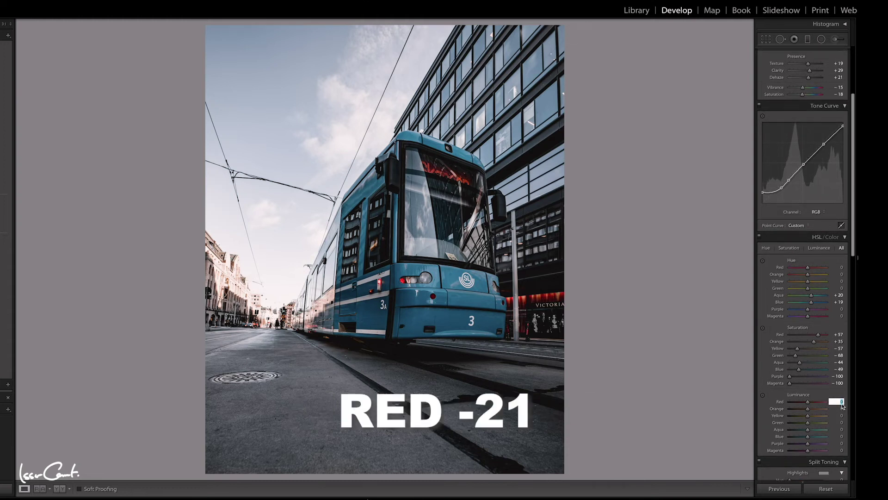
pyautogui.write('-21')
pyautogui.press('Return')
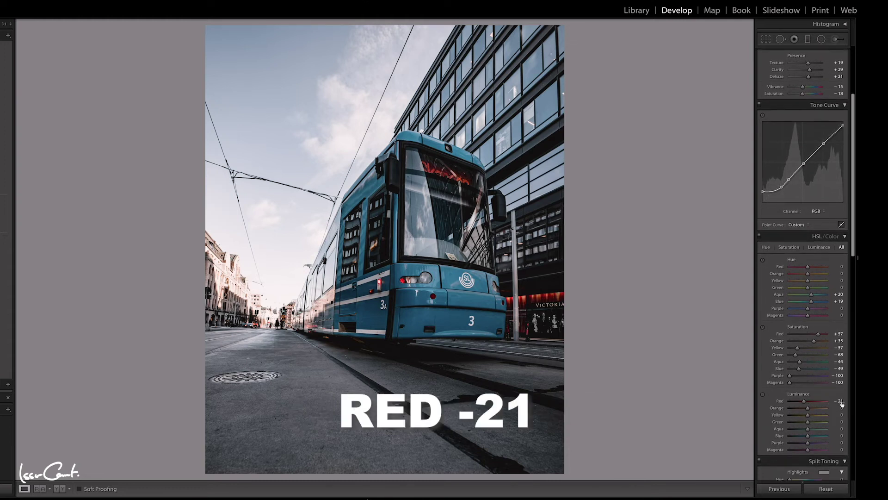
pyautogui.click(841, 408)
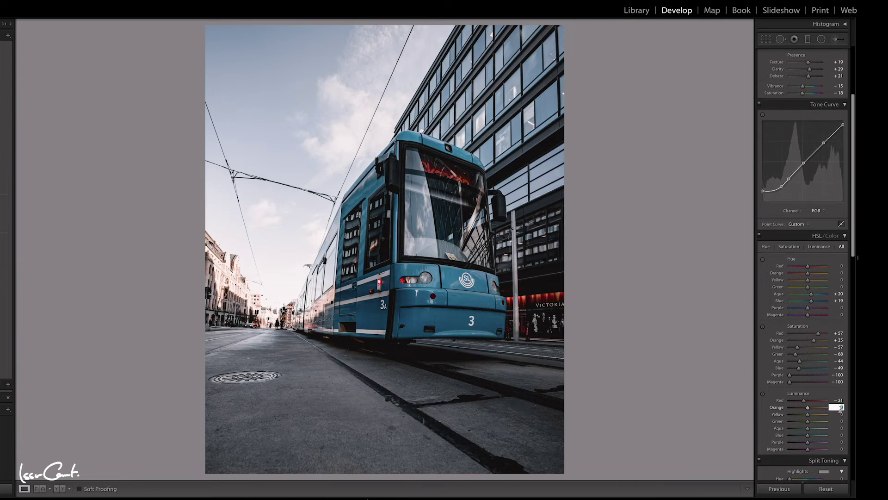
pyautogui.write('-15')
pyautogui.press('Return')
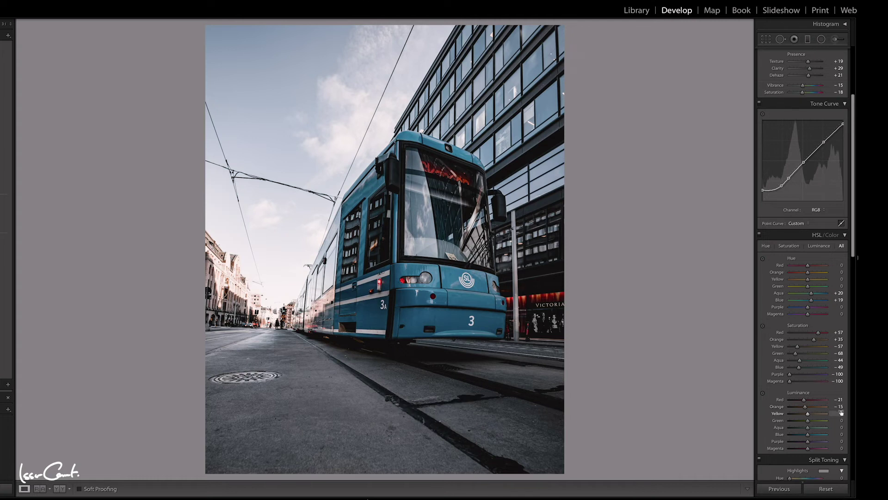
# Step: Set luminance Yellow -23, Green +27 and Aqua -19
pyautogui.click(842, 412)
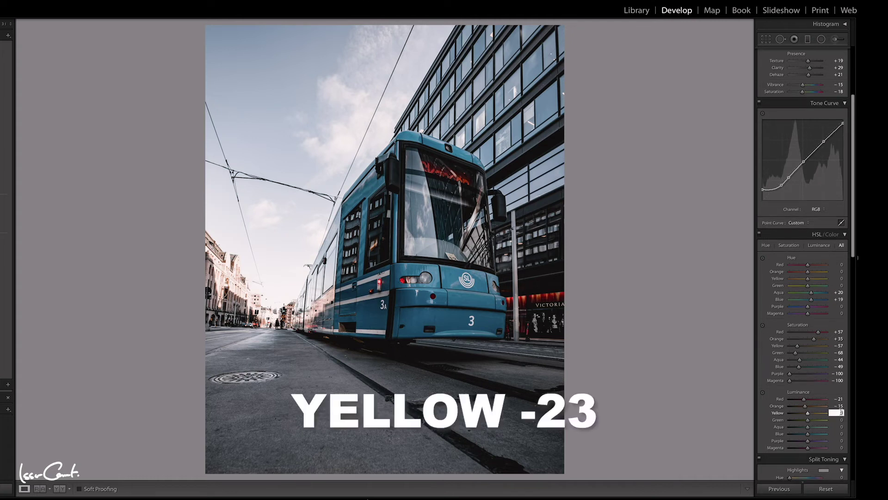
pyautogui.write('-23')
pyautogui.press('Return')
pyautogui.click(841, 419)
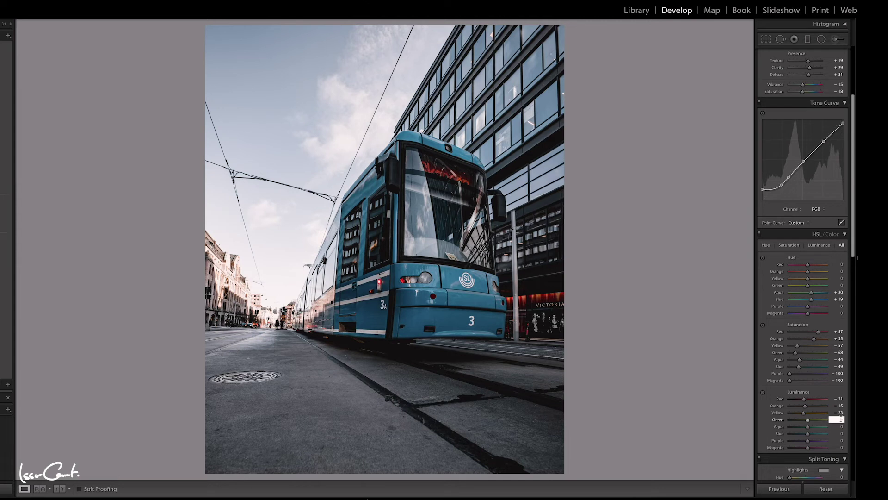
pyautogui.write('27')
pyautogui.press('Return')
pyautogui.click(842, 426)
pyautogui.scroll(-1, 841, 426)
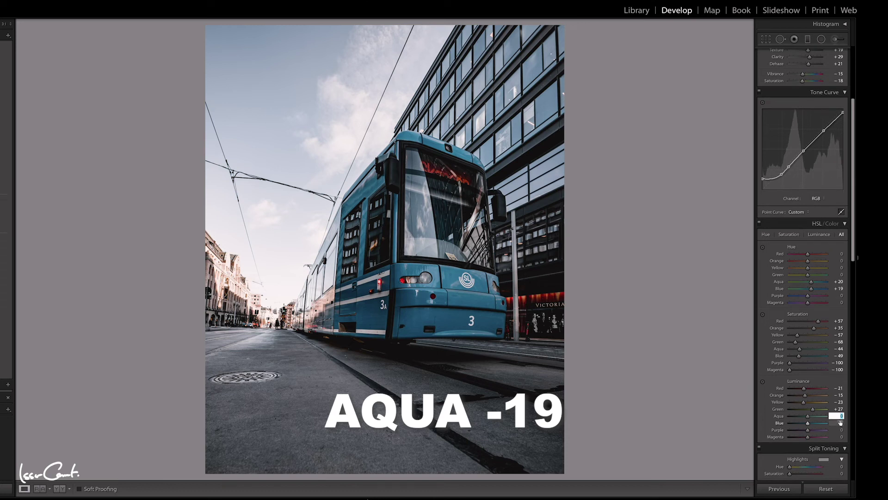
pyautogui.write('- 1')
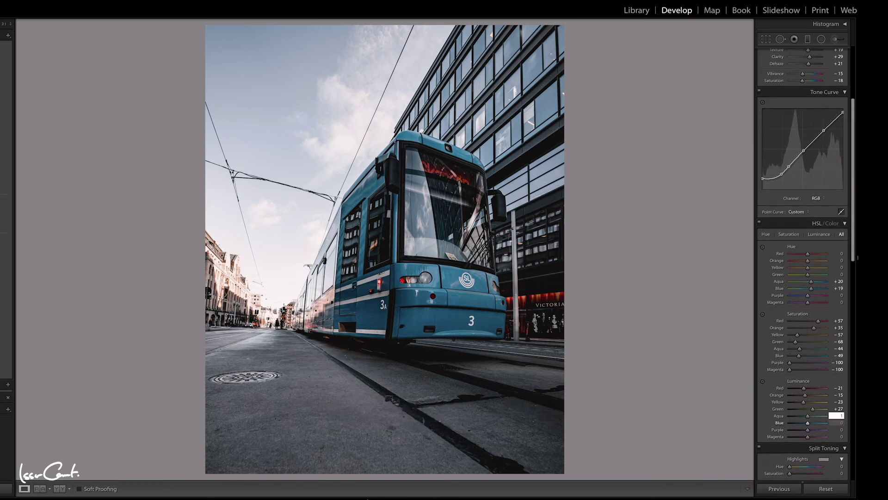
pyautogui.write('9')
pyautogui.press('Return')
# Step: Set luminance Blue -33, Purple -33 and Magenta -60, correcting the Magenta entry
pyautogui.click(841, 423)
pyautogui.press('Return')
pyautogui.click(841, 429)
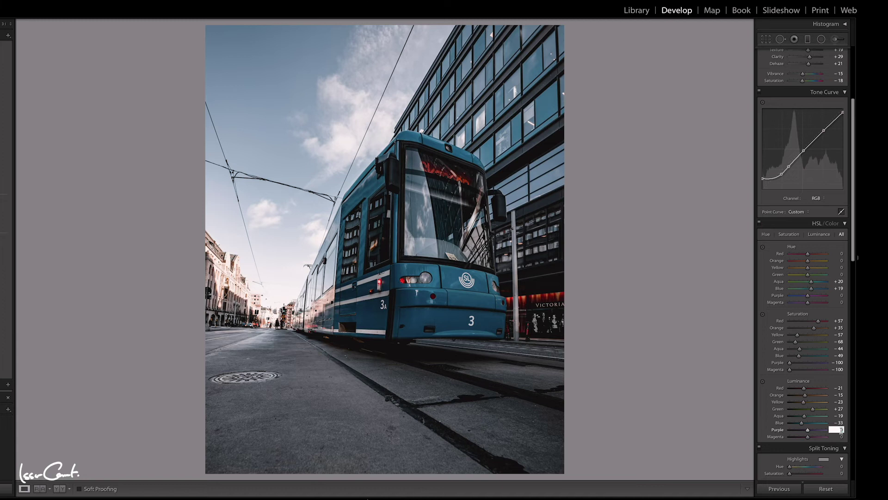
pyautogui.write('-33')
pyautogui.press('Return')
pyautogui.click(841, 436)
pyautogui.write('6')
pyautogui.press('Return')
pyautogui.click(839, 437)
pyautogui.write('- 60')
pyautogui.press('Return')
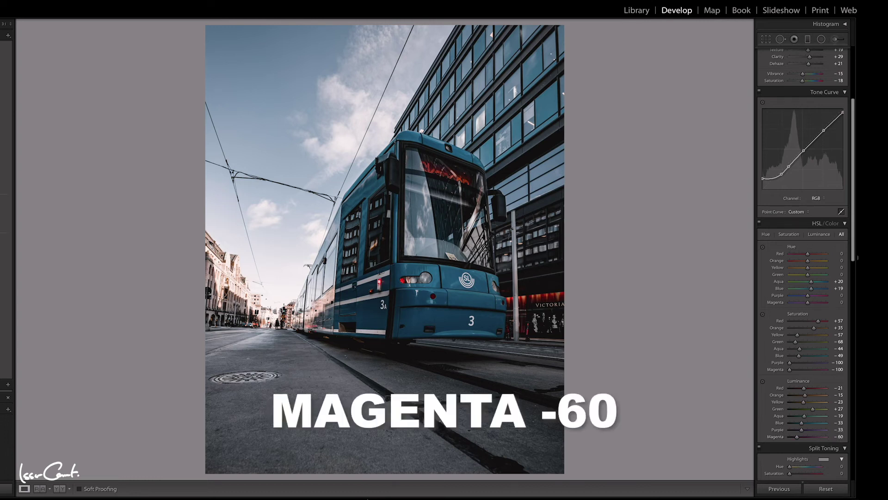
# Step: Tint split-toning highlights with hue 248 and saturation 8
pyautogui.scroll(-2, 810, 378)
pyautogui.scroll(-2, 811, 378)
pyautogui.scroll(-2, 810, 378)
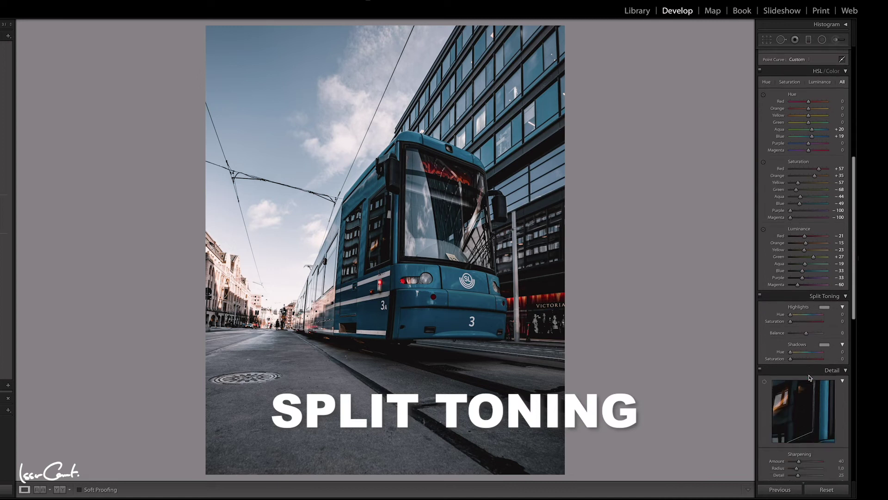
pyautogui.click(843, 314)
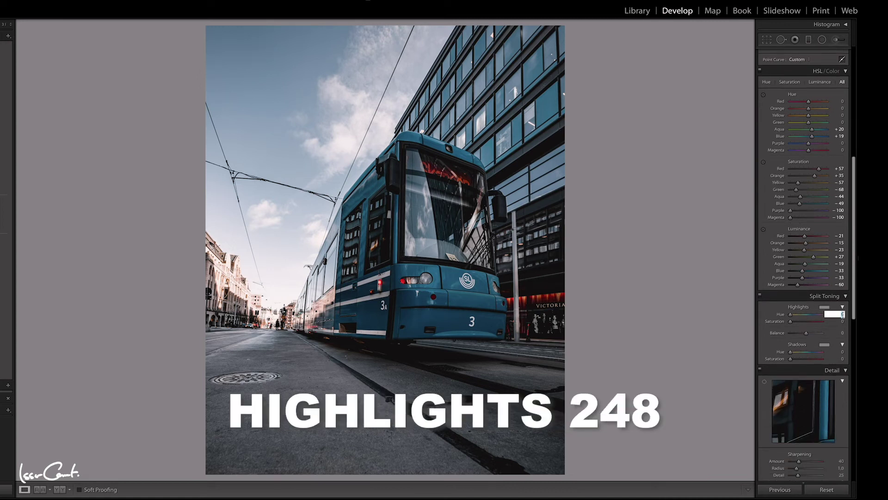
pyautogui.write('248')
pyautogui.press('Return')
pyautogui.scroll(-1, 842, 323)
pyautogui.press('8')
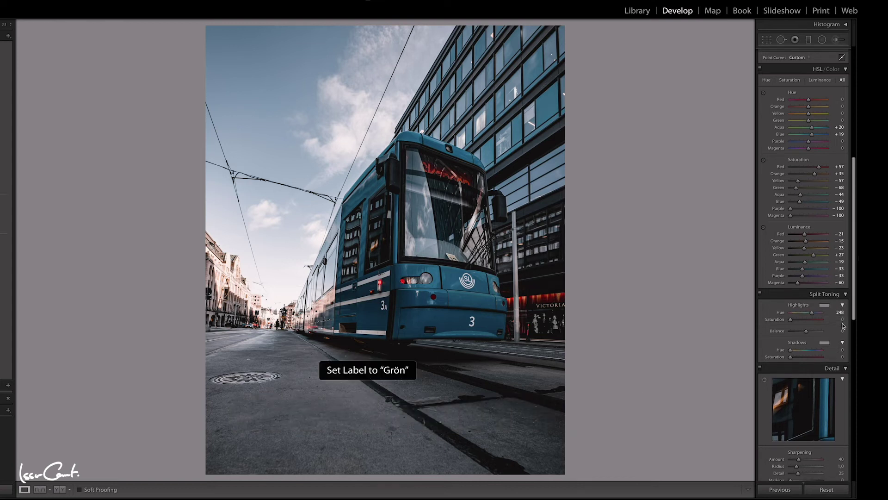
pyautogui.scroll(1, 843, 326)
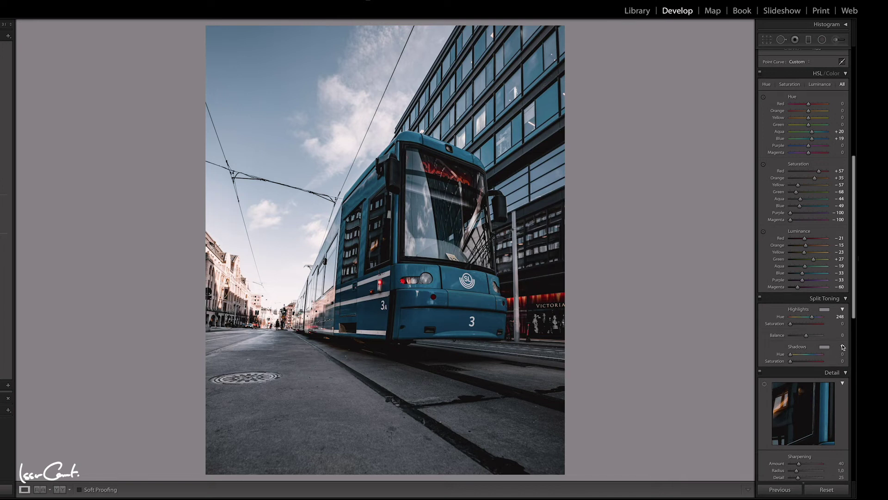
pyautogui.click(842, 324)
pyautogui.write('8')
pyautogui.press('Return')
# Step: Tint split-toning shadows with hue 233 and saturation 8
pyautogui.click(843, 355)
pyautogui.write('233')
pyautogui.press('Return')
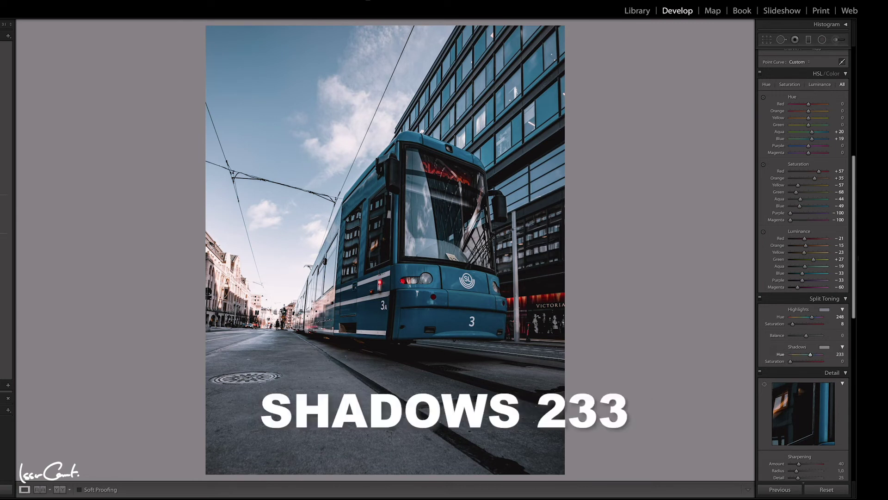
pyautogui.click(840, 361)
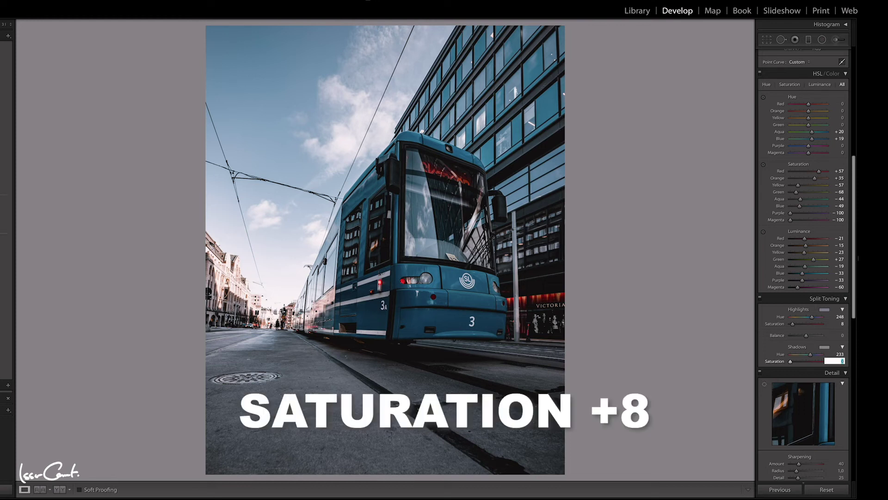
pyautogui.write('8')
pyautogui.press('Return')
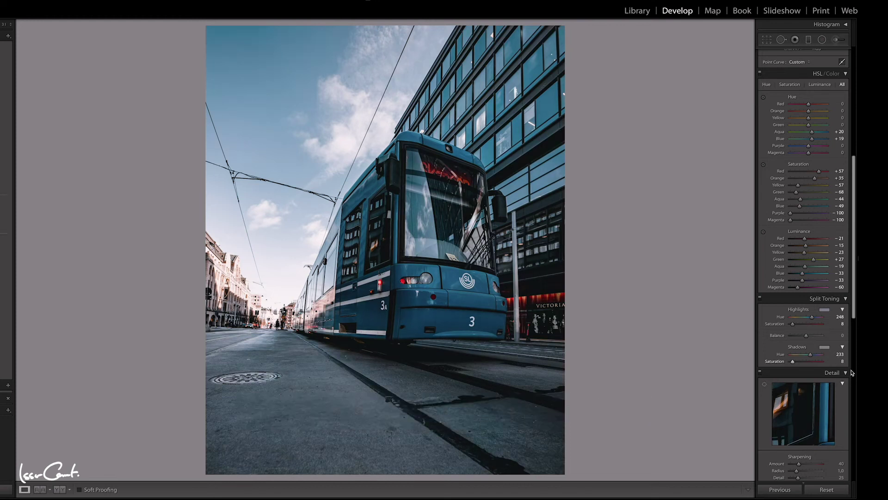
# Step: Enable lens profile and chromatic aberration corrections with profile vignetting at 0
pyautogui.scroll(-3, 819, 395)
pyautogui.scroll(-4, 820, 396)
pyautogui.scroll(-1, 820, 397)
pyautogui.scroll(-1, 820, 398)
pyautogui.click(764, 331)
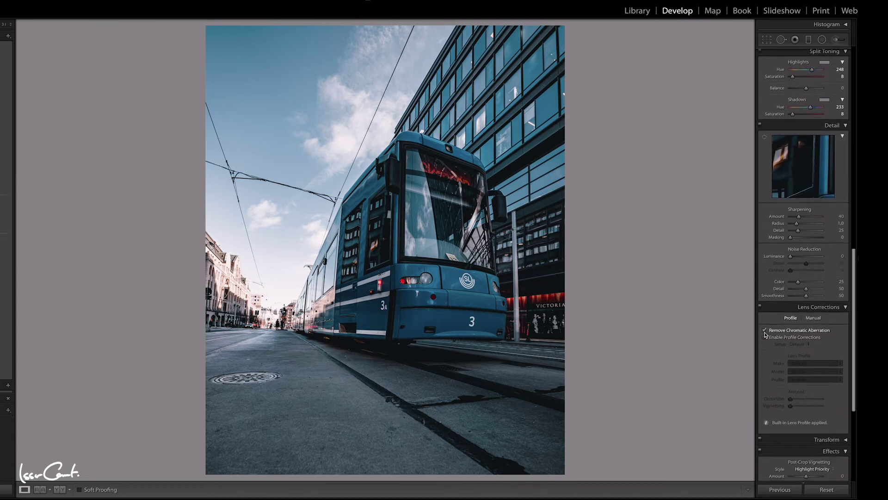
pyautogui.scroll(-1, 795, 349)
pyautogui.moveTo(806, 356); pyautogui.dragTo(758, 360)
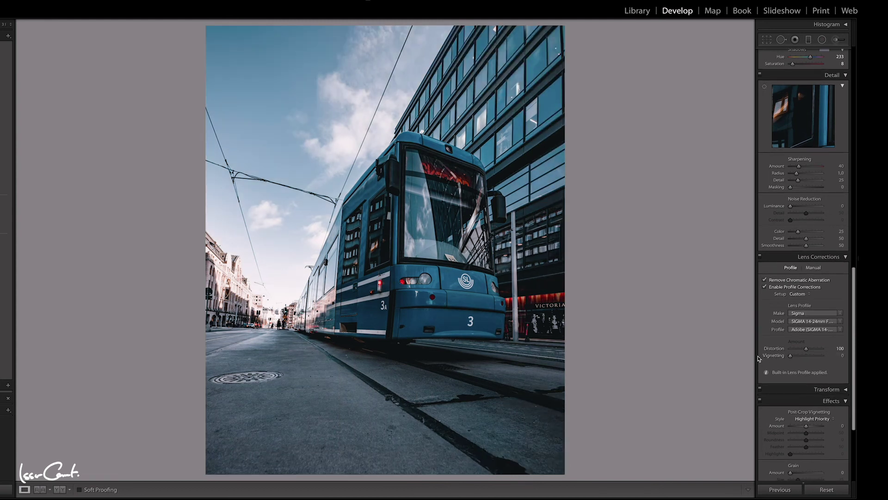
# Step: Set the post-crop vignette Amount to -24 to darken the corners
pyautogui.scroll(-2, 818, 376)
pyautogui.scroll(-1, 819, 376)
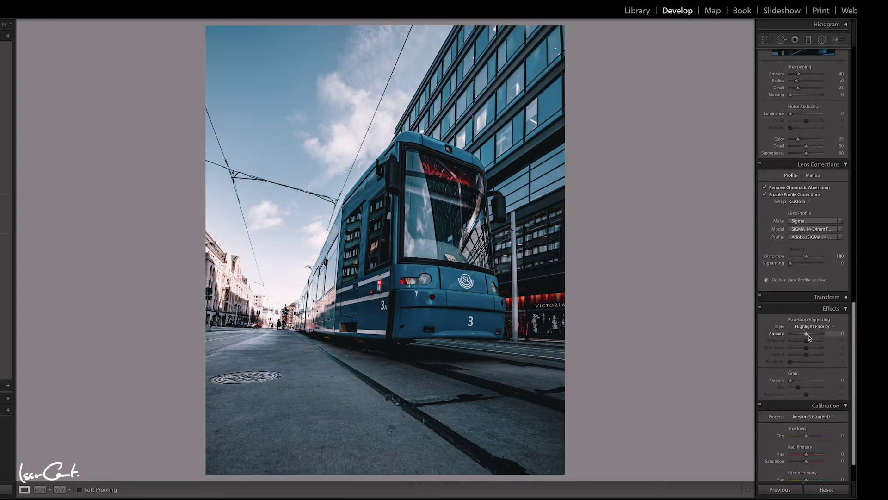
pyautogui.moveTo(806, 334); pyautogui.dragTo(804, 335)
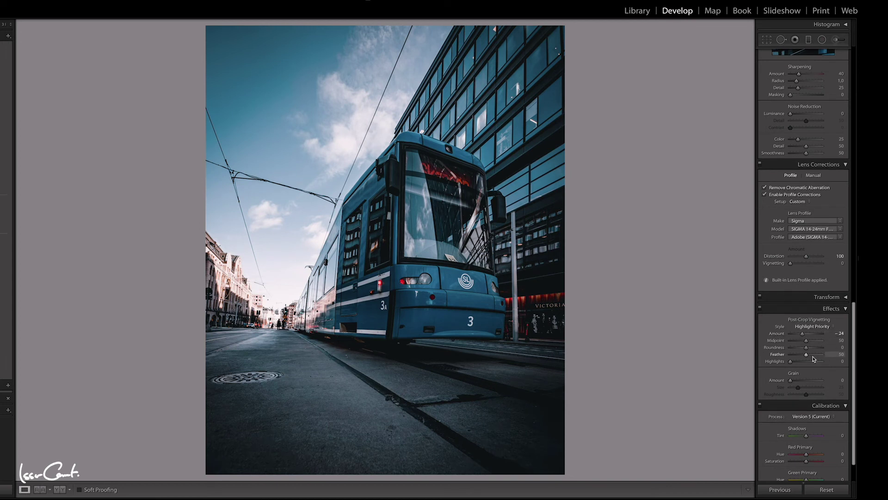
pyautogui.scroll(-1, 817, 359)
pyautogui.scroll(-1, 819, 384)
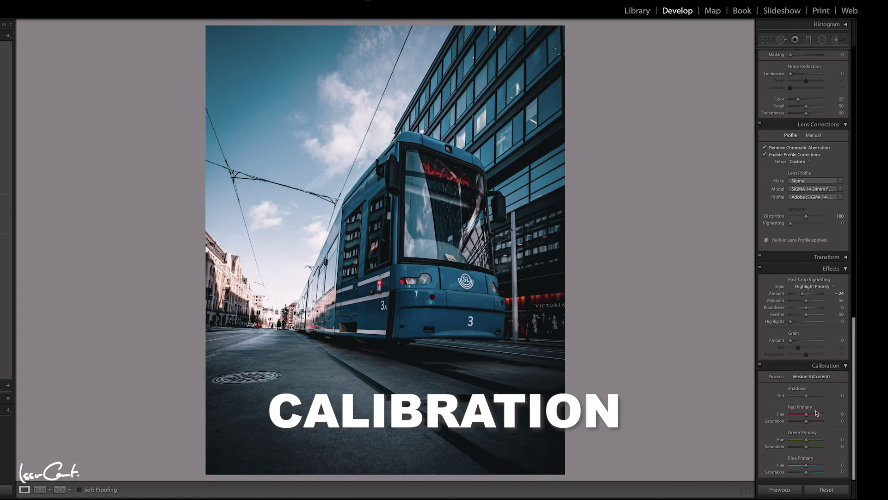
# Step: In Calibration, set Shadows Tint -13, Red Primary Hue -36 and Green Primary Hue +43
pyautogui.click(841, 395)
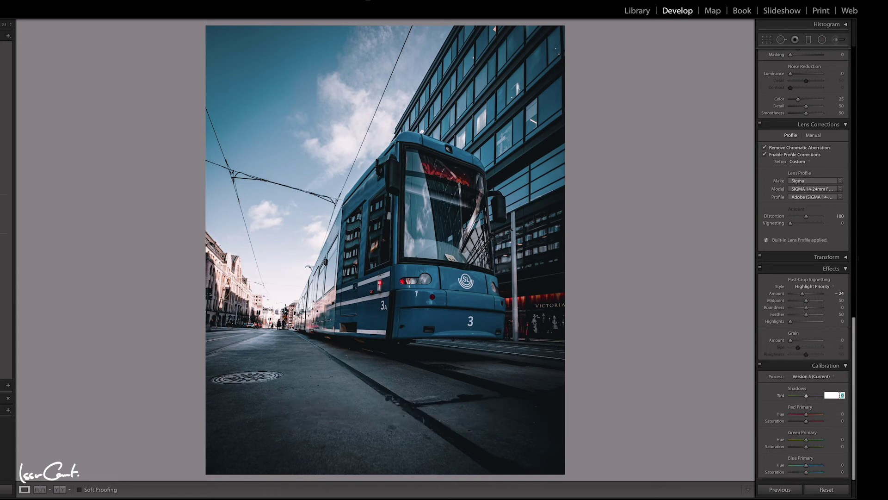
pyautogui.press('BackSpace')
pyautogui.write('-13')
pyautogui.press('Return')
pyautogui.click(843, 414)
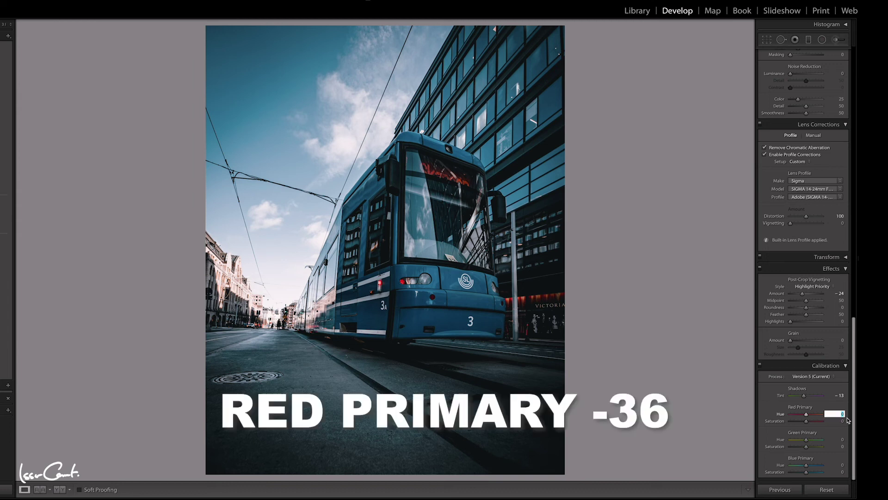
pyautogui.press('BackSpace')
pyautogui.write('-36')
pyautogui.press('Return')
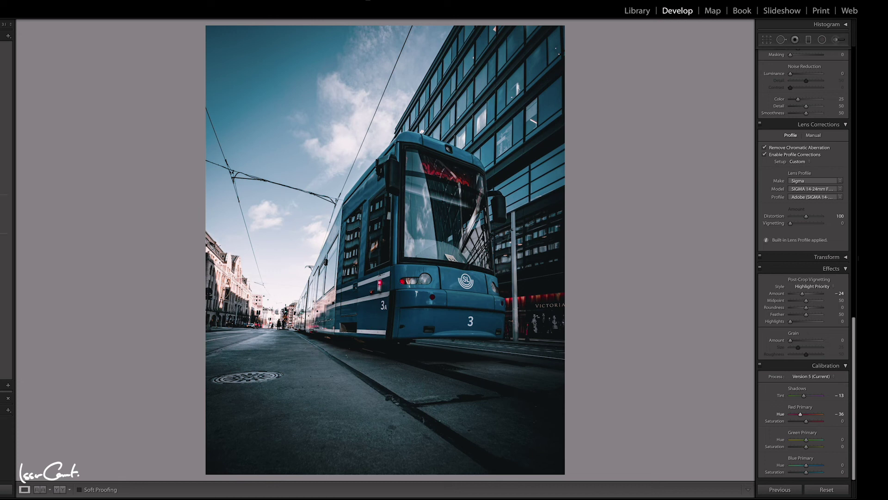
pyautogui.click(842, 440)
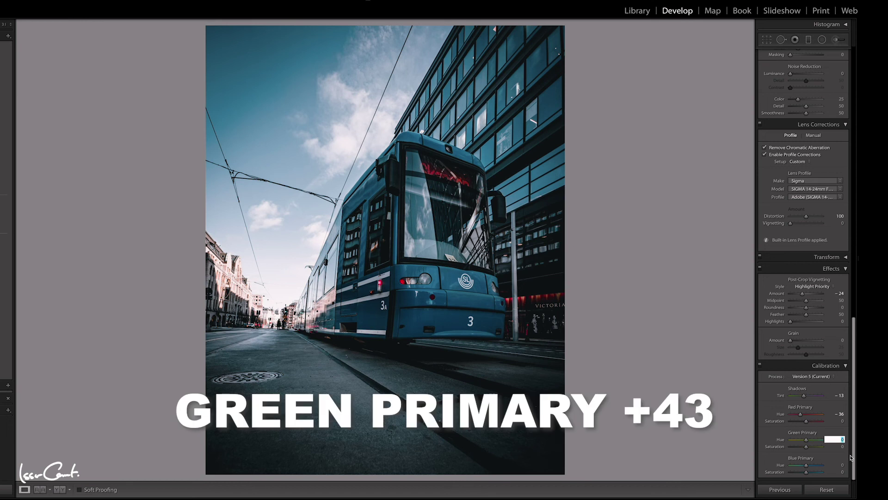
pyautogui.write('+43')
pyautogui.press('Return')
pyautogui.press('Return')
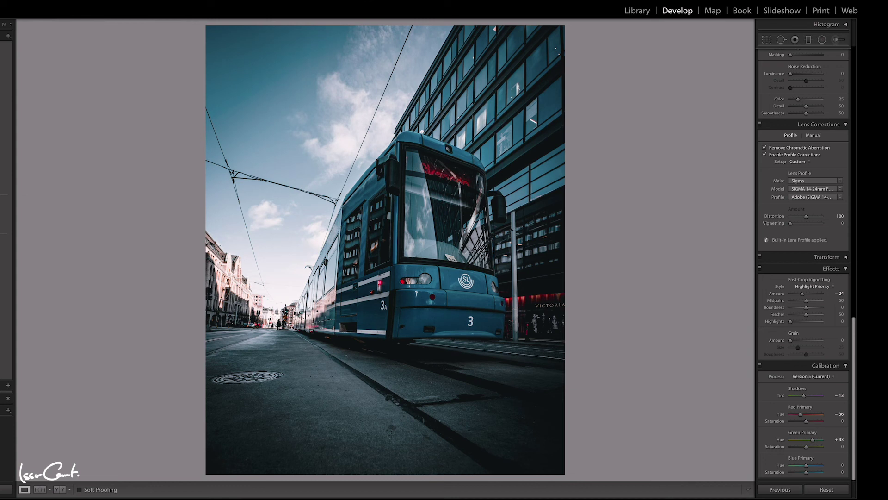
# Step: Set Blue Primary Hue to -100 and Blue Primary Saturation to +47
pyautogui.click(844, 464)
pyautogui.press('BackSpace')
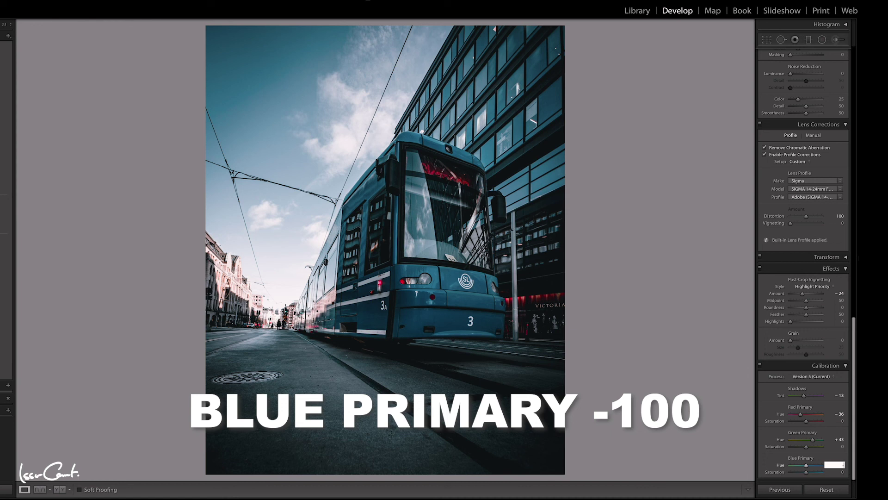
pyautogui.write('-10')
pyautogui.press('Return')
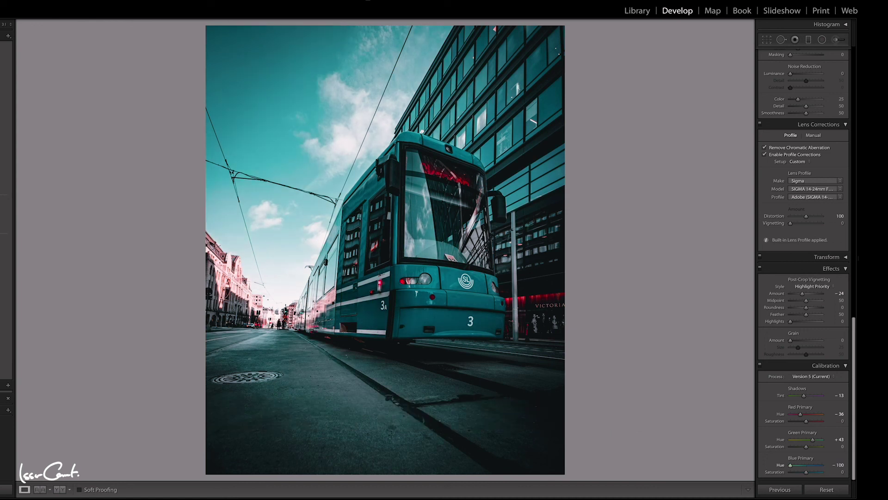
pyautogui.click(843, 472)
pyautogui.write('+47')
pyautogui.press('Return')
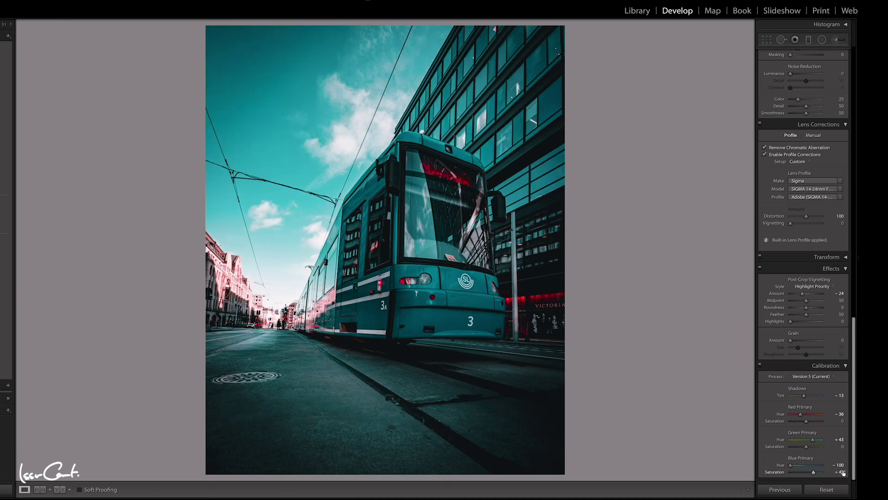